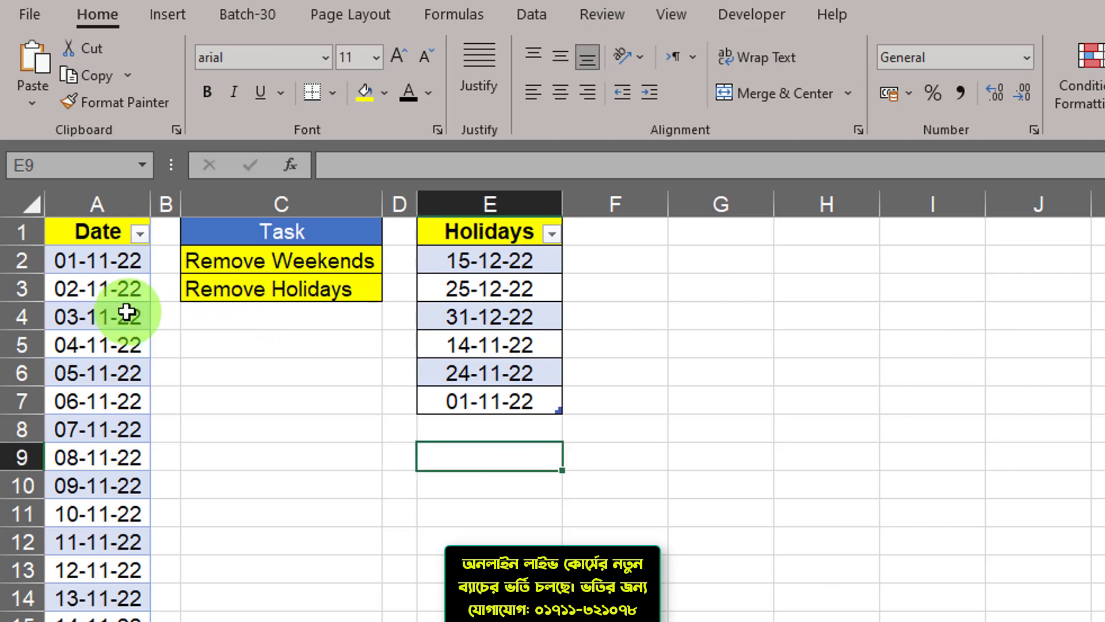
Review the Date and Holidays lists on the source sheet and the filtered date table with day names
{"action": "left_click_drag", "start_coordinate": [95, 259], "coordinate": [101, 480]}
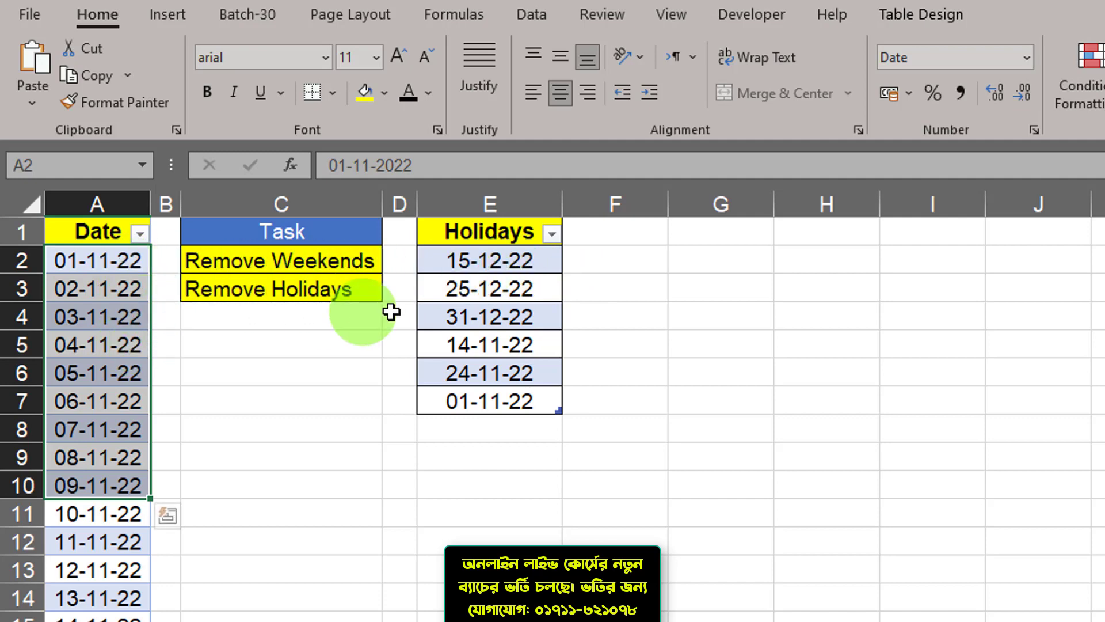
{"action": "left_click_drag", "start_coordinate": [492, 268], "coordinate": [495, 402]}
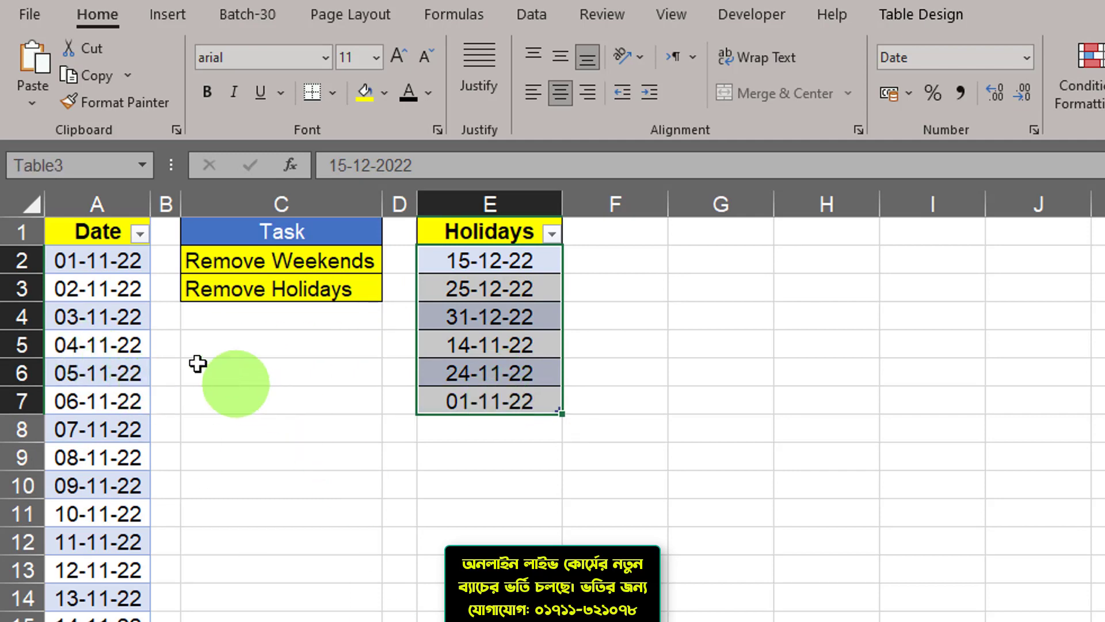
{"action": "left_click_drag", "start_coordinate": [112, 256], "coordinate": [118, 316]}
{"action": "left_click_drag", "start_coordinate": [130, 372], "coordinate": [86, 621]}
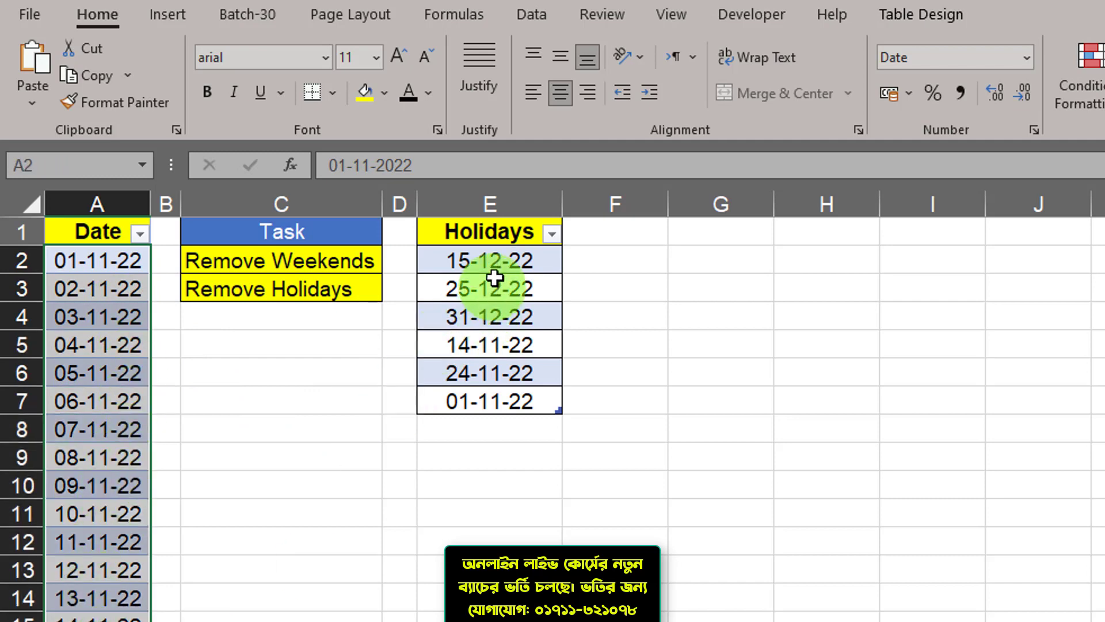
{"action": "left_click_drag", "start_coordinate": [493, 257], "coordinate": [493, 414]}
{"action": "left_click", "coordinate": [495, 430]}
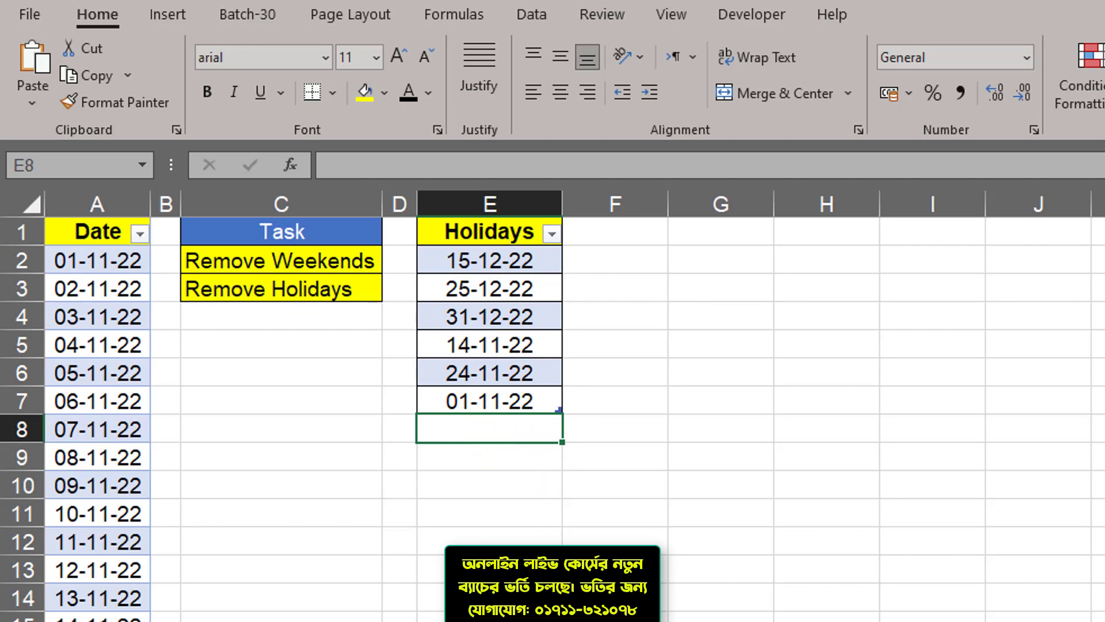
{"action": "mouse_move", "coordinate": [2, 173]}
{"action": "left_mouse_down"}
{"action": "mouse_move", "coordinate": [401, 472]}
{"action": "mouse_move", "coordinate": [659, 621]}
{"action": "left_mouse_up"}
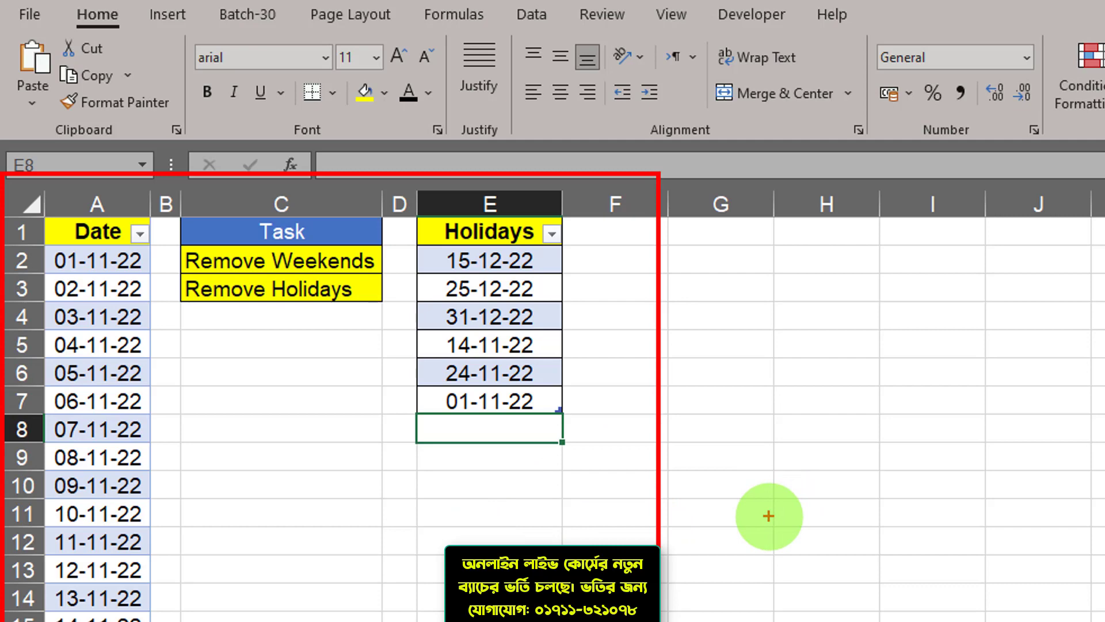
{"action": "key", "text": "Escape"}
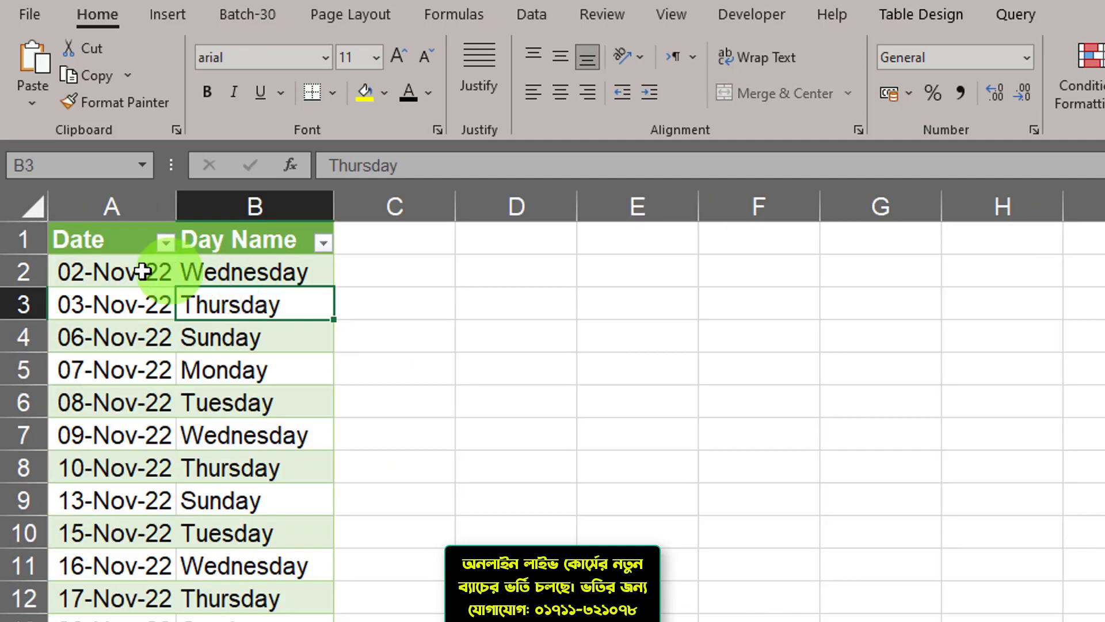
{"action": "left_click", "coordinate": [148, 272]}
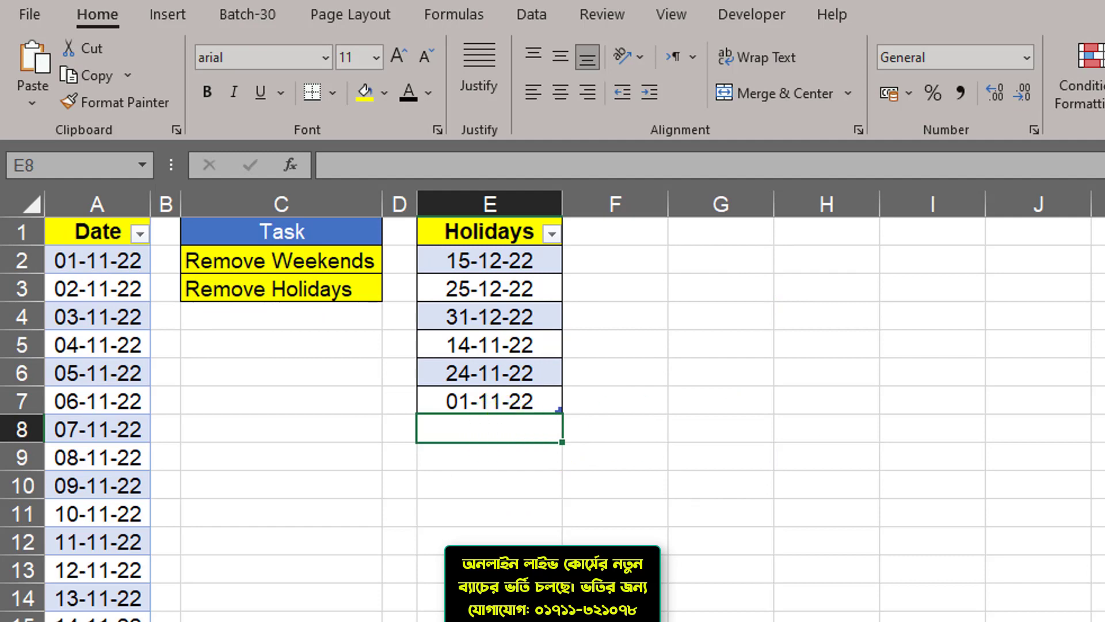
Add 02-11-22 as a new holiday in cell E8, directly under the Holidays table
{"action": "type", "text": "02-11-"}
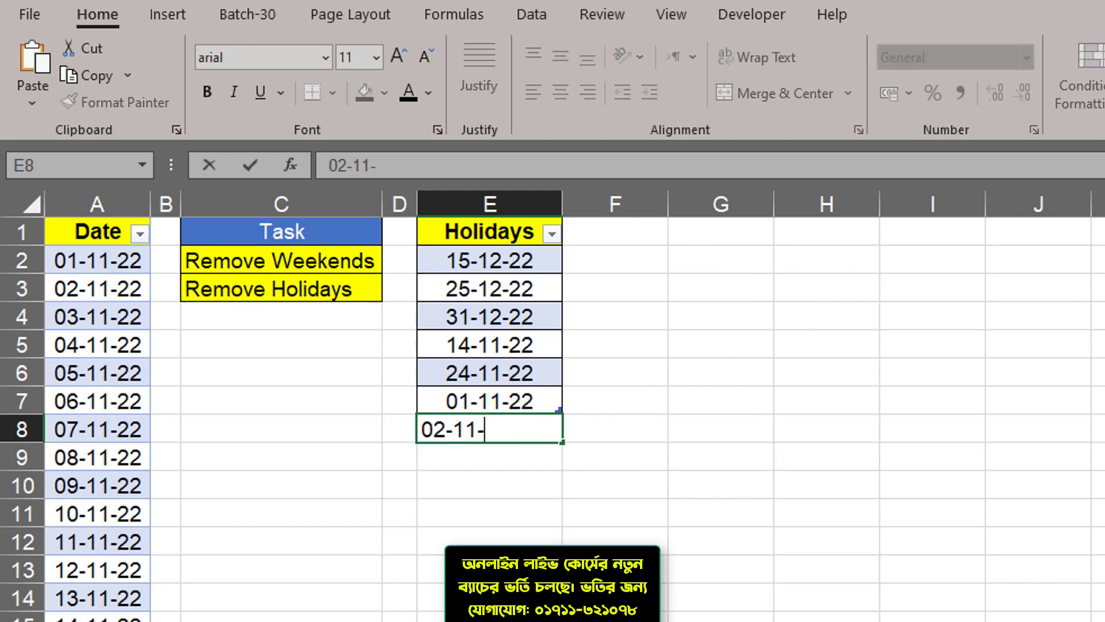
{"action": "type", "text": "22"}
{"action": "key", "text": "Return"}
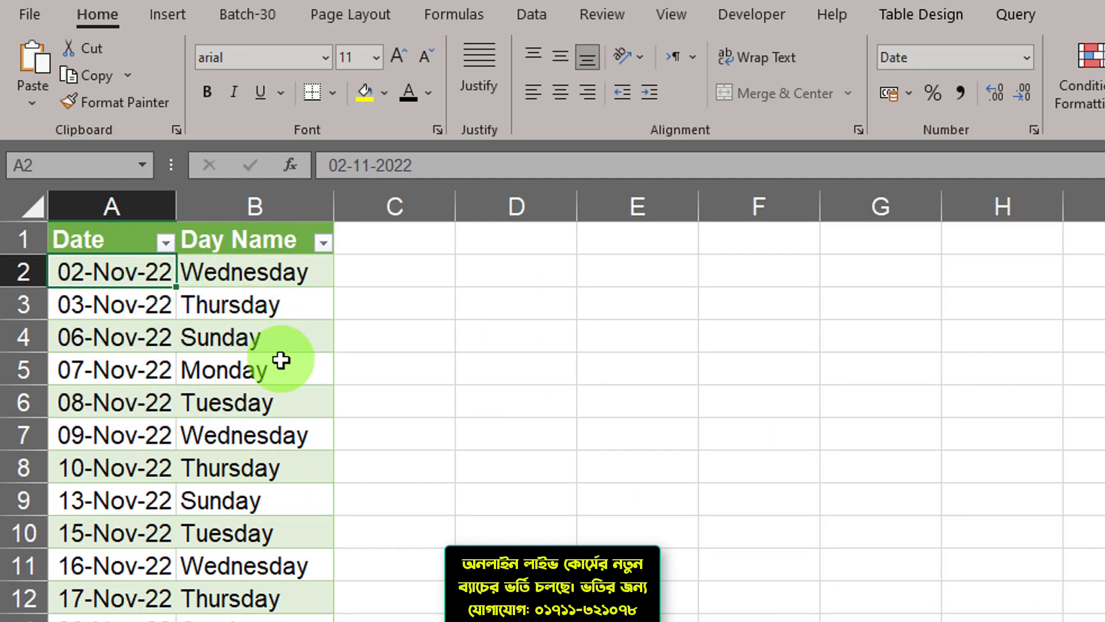
Refresh the filtered output table containing the Date and Day Name columns
{"action": "left_click", "coordinate": [138, 334]}
{"action": "right_click", "coordinate": [137, 333]}
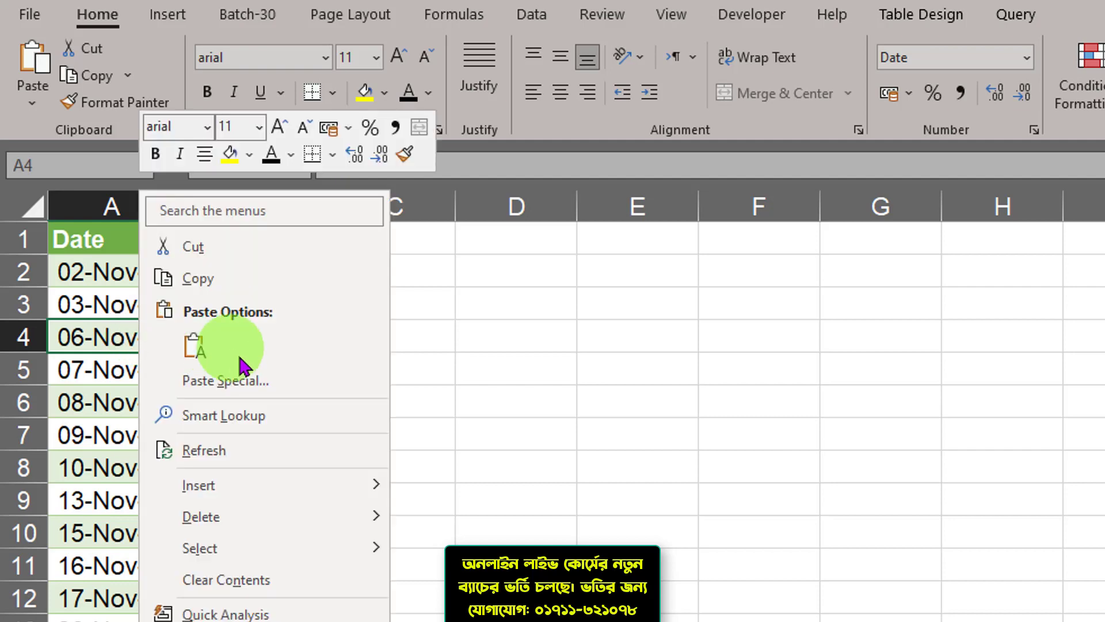
{"action": "left_click", "coordinate": [222, 452]}
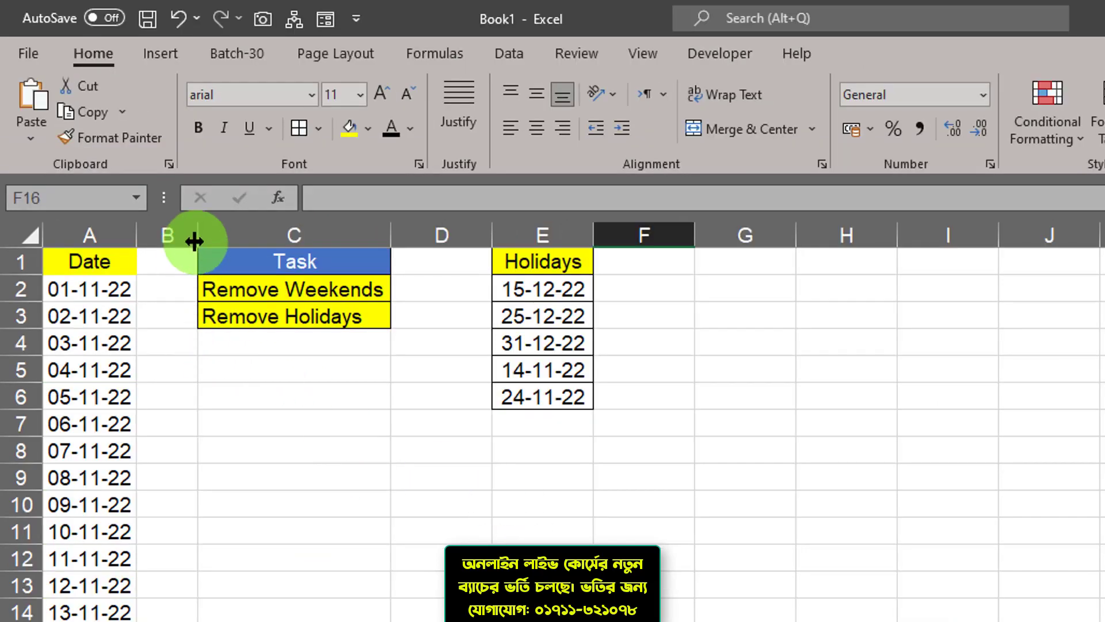
Narrow the blank spacer columns B and D in the Book1 workbook
{"action": "left_click_drag", "start_coordinate": [195, 239], "coordinate": [169, 241]}
{"action": "left_click_drag", "start_coordinate": [466, 235], "coordinate": [441, 235]}
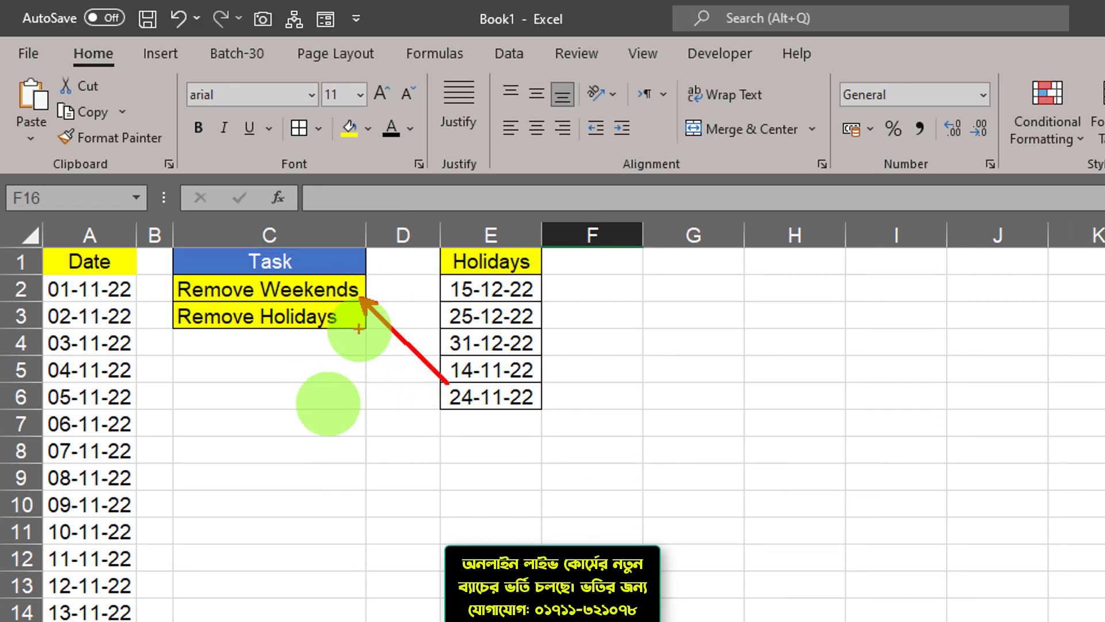
{"action": "left_click_drag", "start_coordinate": [358, 329], "coordinate": [450, 442]}
{"action": "key", "text": "Escape"}
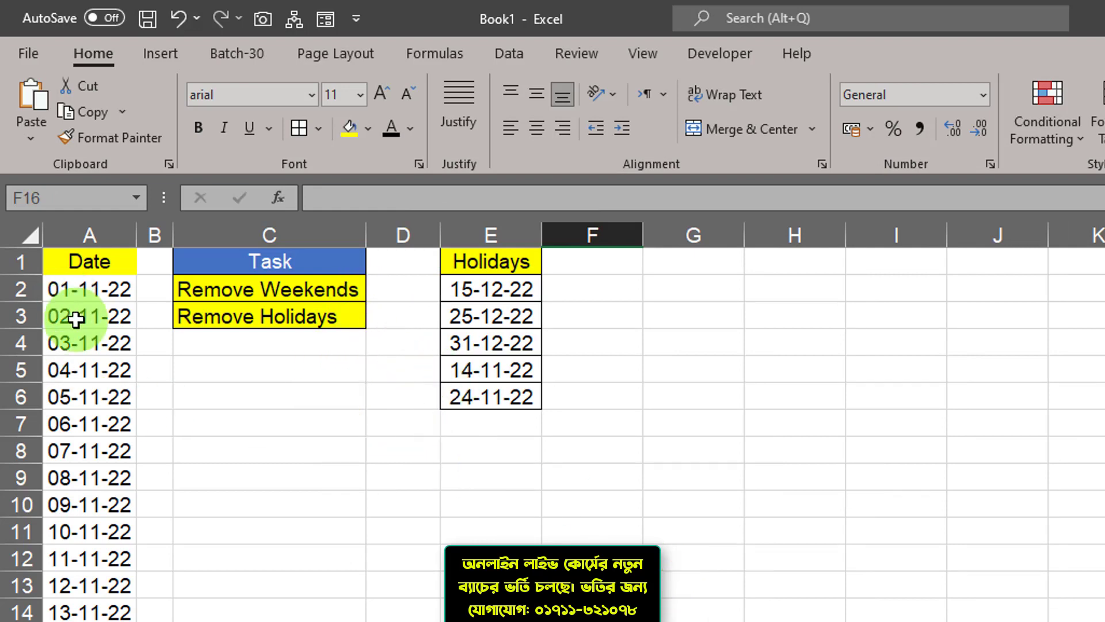
{"action": "left_click_drag", "start_coordinate": [81, 289], "coordinate": [71, 582]}
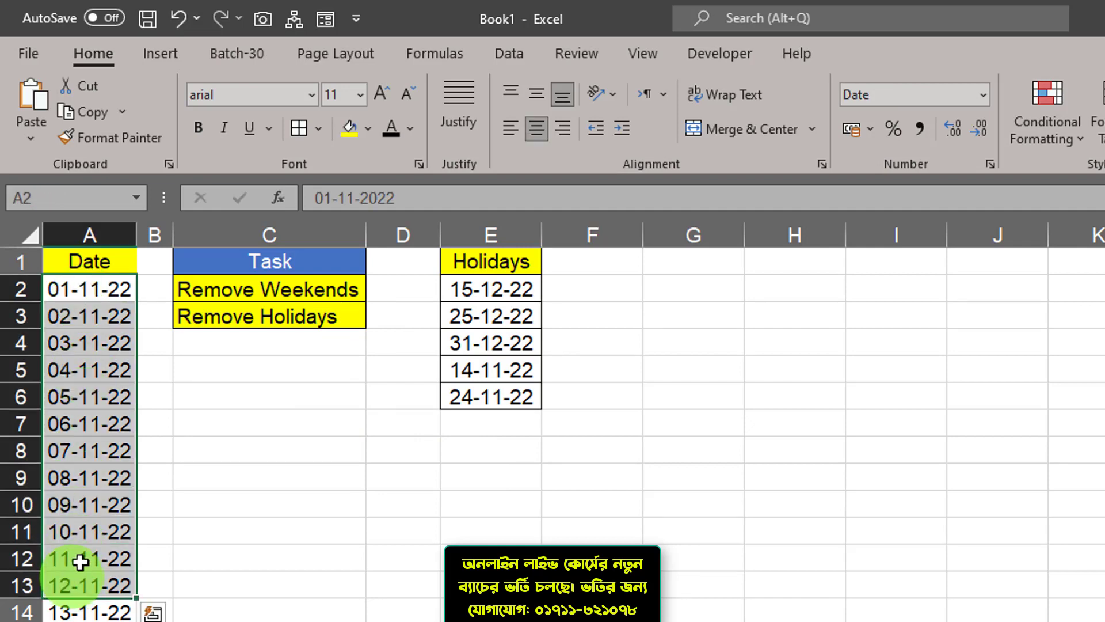
{"action": "left_click_drag", "start_coordinate": [496, 286], "coordinate": [497, 399]}
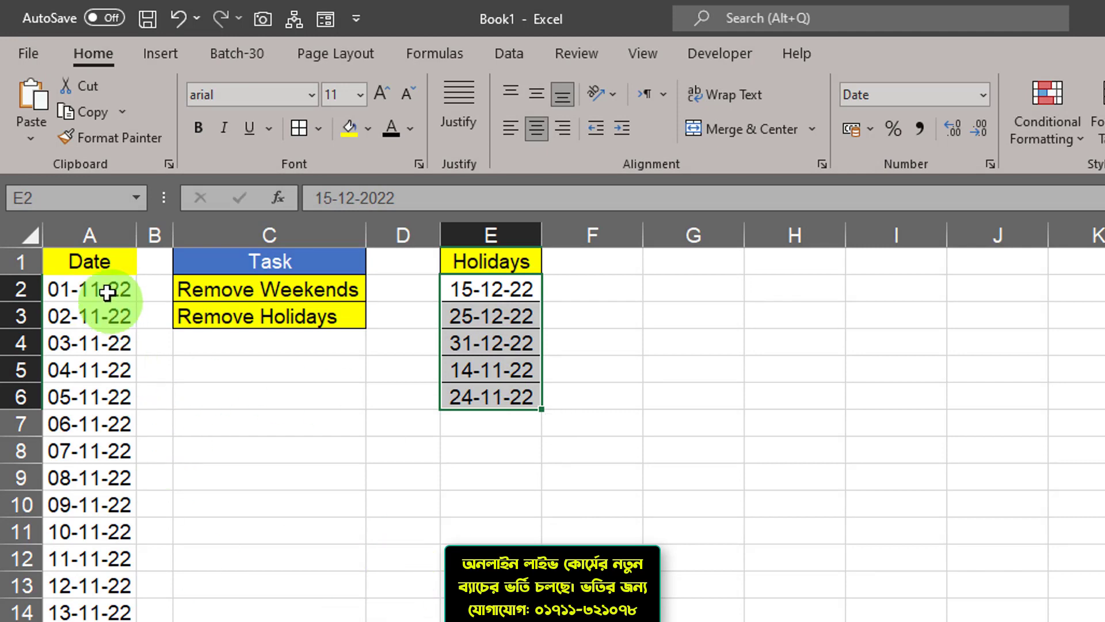
Load the date list in A1:A62 into Power Query as a table with headers
{"action": "left_click_drag", "start_coordinate": [94, 256], "coordinate": [70, 499]}
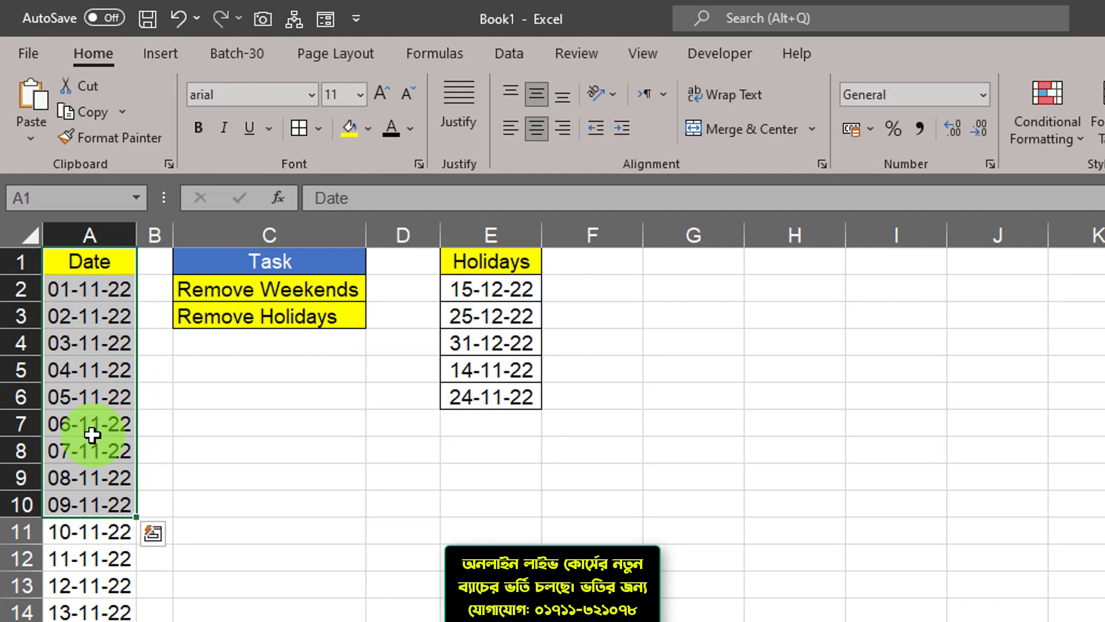
{"action": "key", "text": "ctrl+shift+Down"}
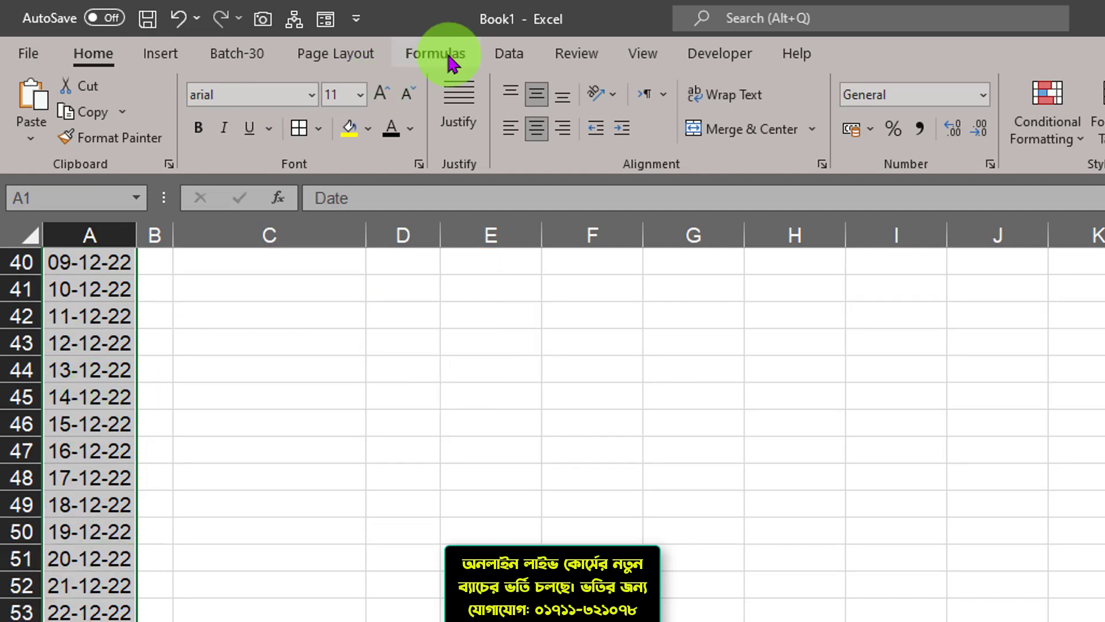
{"action": "left_click", "coordinate": [517, 58]}
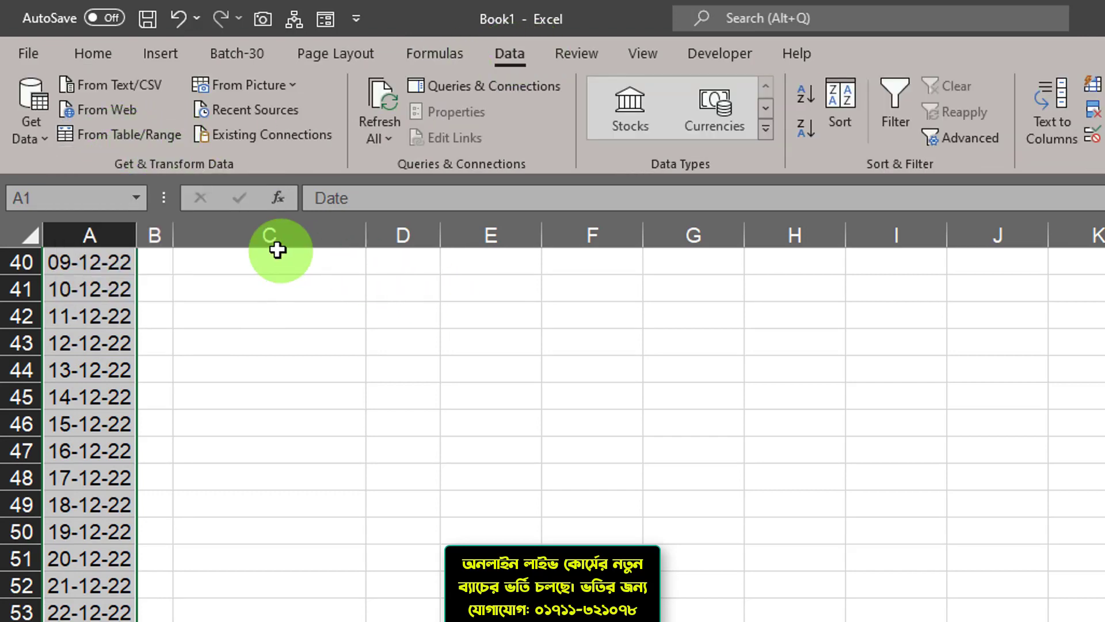
{"action": "key", "text": "ctrl+2"}
{"action": "mouse_move", "coordinate": [64, 119]}
{"action": "left_mouse_down"}
{"action": "mouse_move", "coordinate": [179, 152]}
{"action": "mouse_move", "coordinate": [222, 240]}
{"action": "left_mouse_up"}
{"action": "key", "text": "Escape"}
{"action": "left_click", "coordinate": [154, 142]}
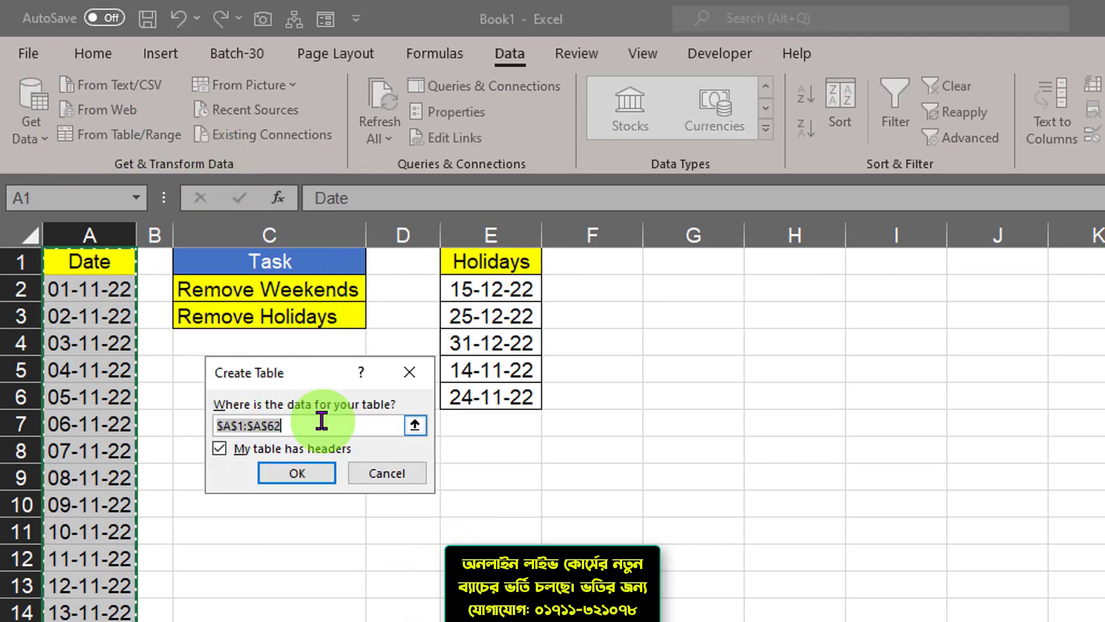
{"action": "left_click", "coordinate": [279, 474]}
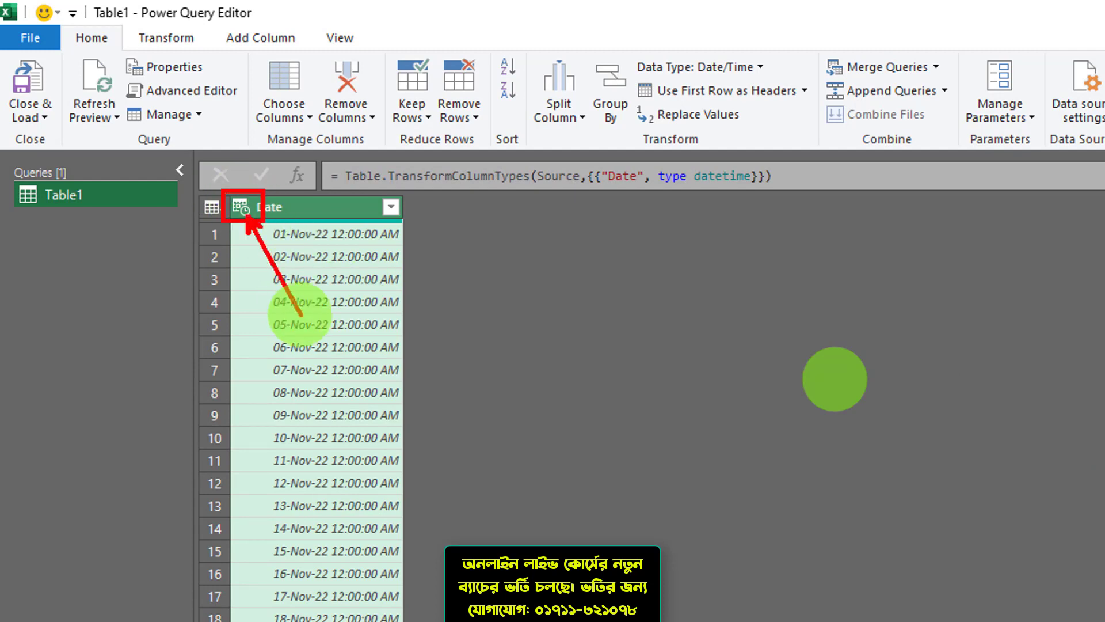
Change the Date column's data type to Date, replacing the current type conversion
{"action": "left_click", "coordinate": [243, 213]}
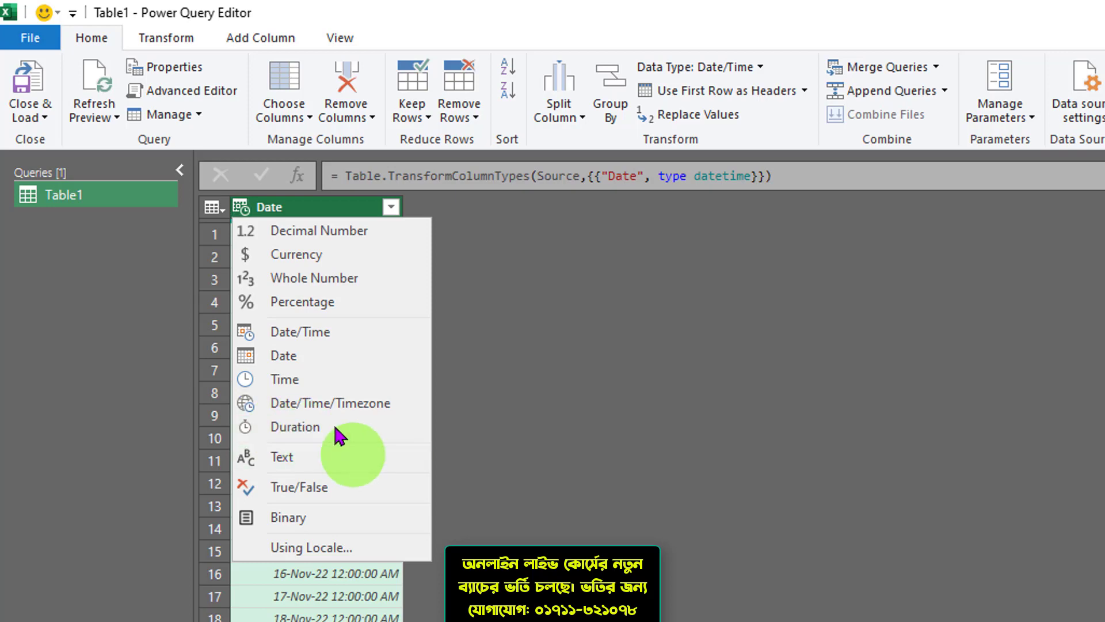
{"action": "left_click", "coordinate": [306, 357]}
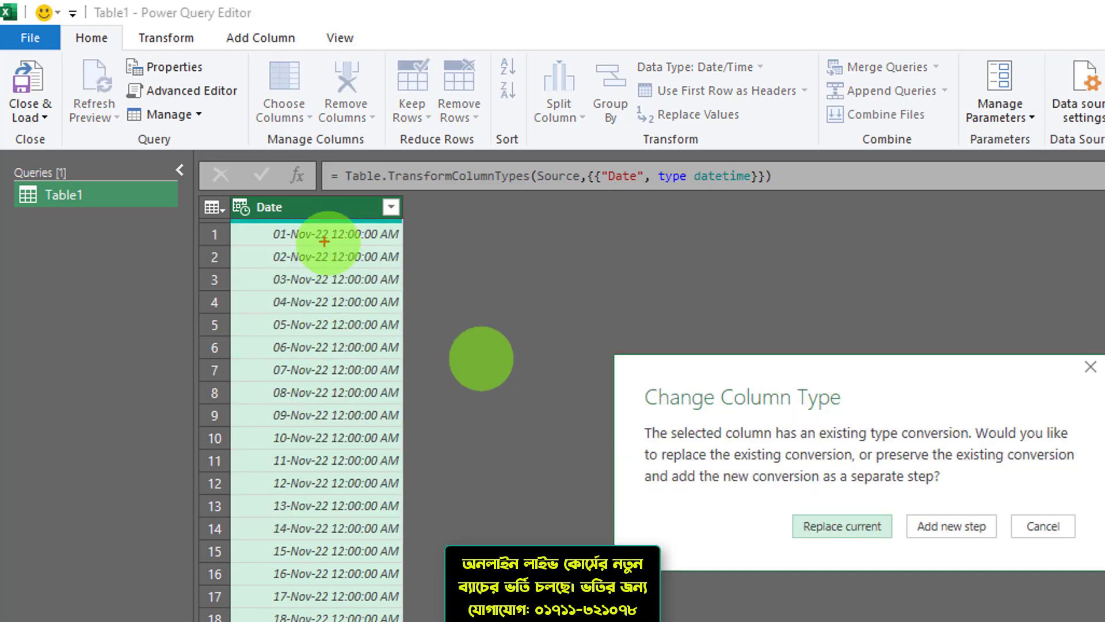
{"action": "mouse_move", "coordinate": [323, 224]}
{"action": "left_mouse_down"}
{"action": "mouse_move", "coordinate": [403, 243]}
{"action": "mouse_move", "coordinate": [452, 286]}
{"action": "left_mouse_up"}
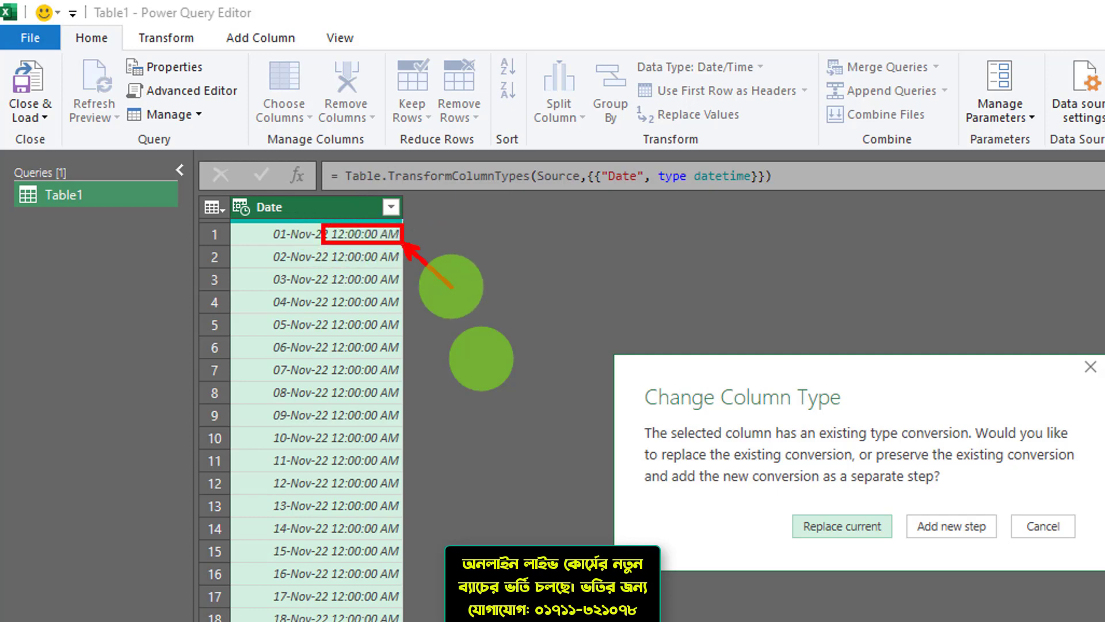
{"action": "key", "text": "Escape"}
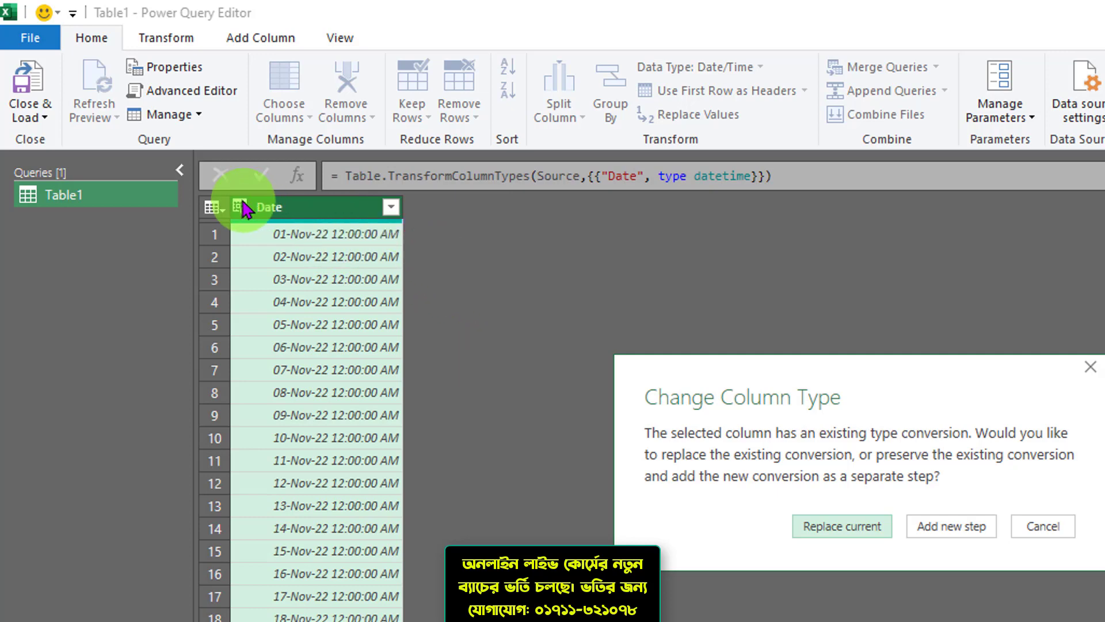
{"action": "left_click_drag", "start_coordinate": [774, 388], "coordinate": [590, 353]}
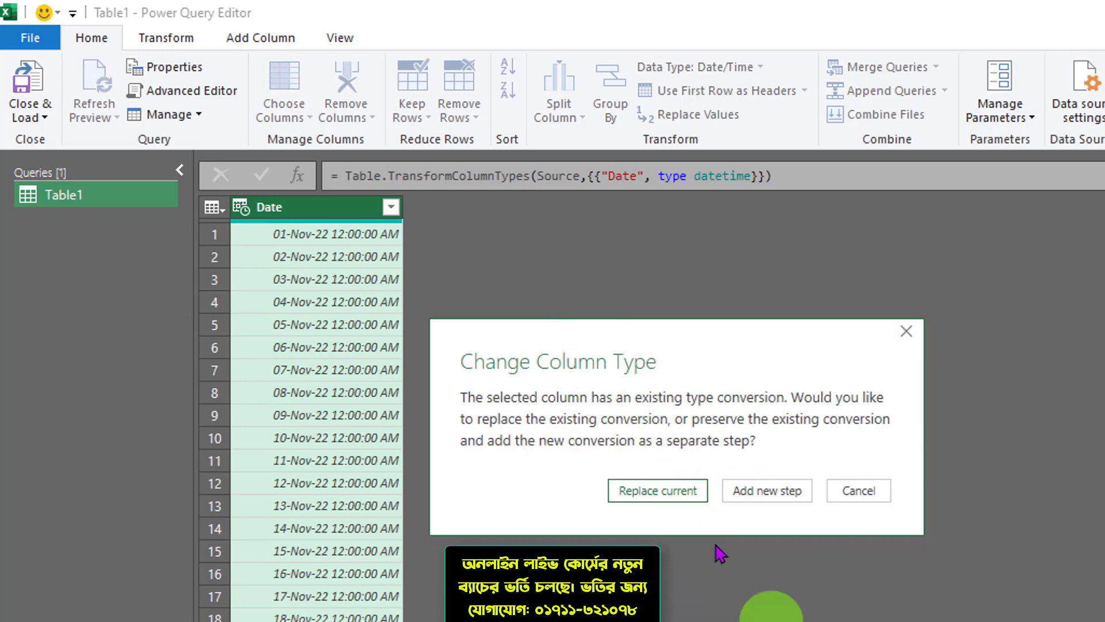
{"action": "key", "text": "ctrl+2"}
{"action": "mouse_move", "coordinate": [587, 458]}
{"action": "left_mouse_down"}
{"action": "mouse_move", "coordinate": [725, 522]}
{"action": "mouse_move", "coordinate": [787, 620]}
{"action": "left_mouse_up"}
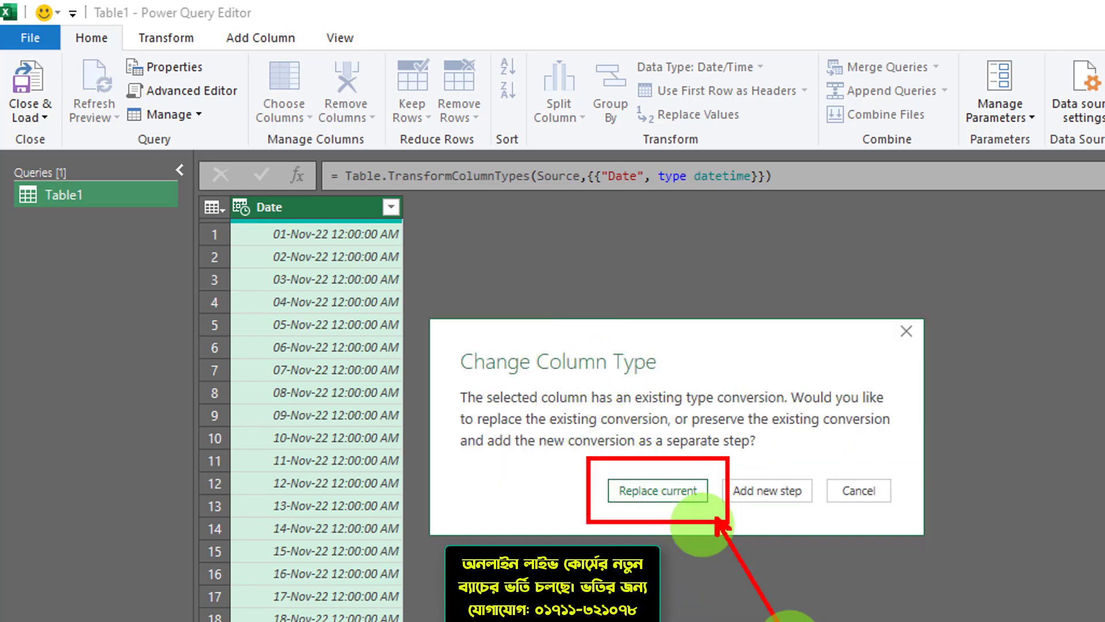
{"action": "key", "text": "Escape"}
{"action": "left_click", "coordinate": [677, 494]}
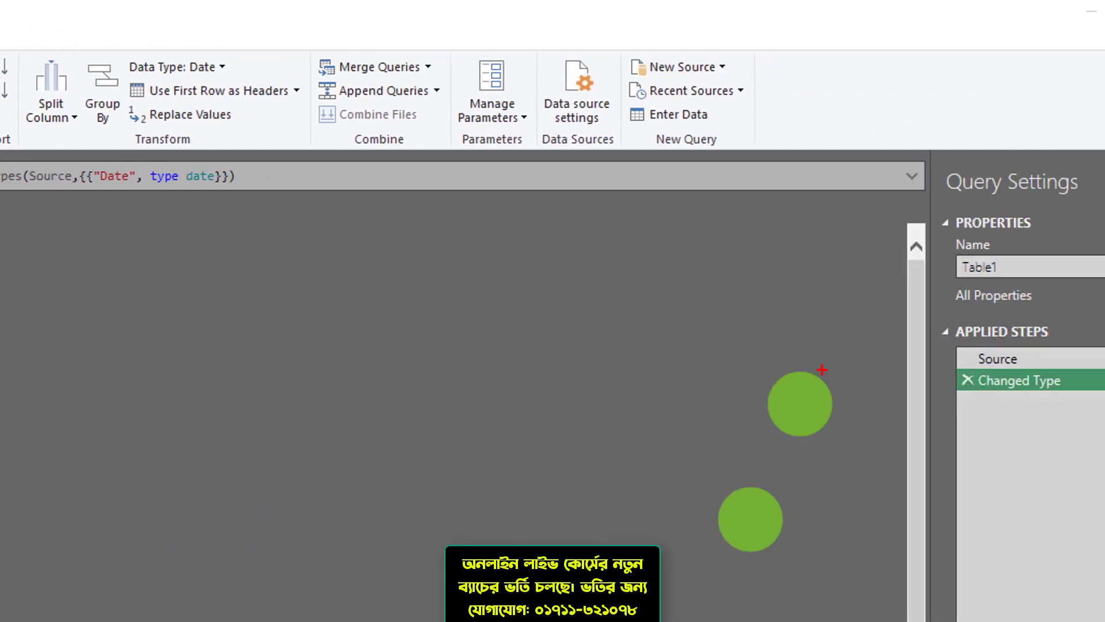
Rename the Table1 query to Date
{"action": "mouse_move", "coordinate": [832, 226]}
{"action": "left_mouse_down"}
{"action": "mouse_move", "coordinate": [984, 288]}
{"action": "mouse_move", "coordinate": [1029, 288]}
{"action": "left_mouse_up"}
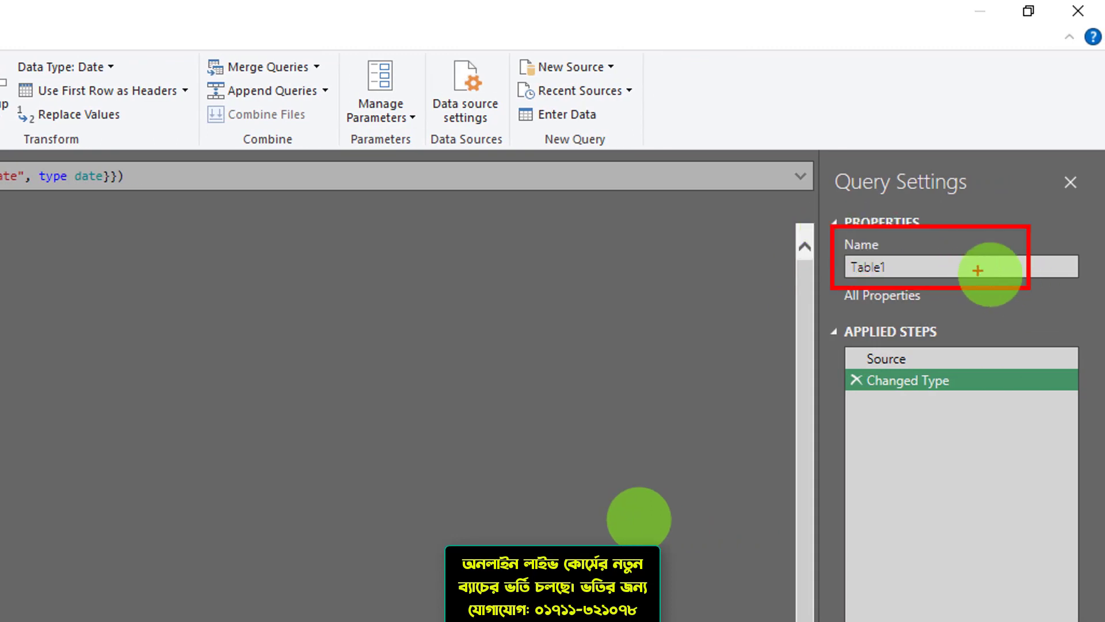
{"action": "left_click_drag", "start_coordinate": [908, 280], "coordinate": [1001, 405]}
{"action": "key", "text": "Escape"}
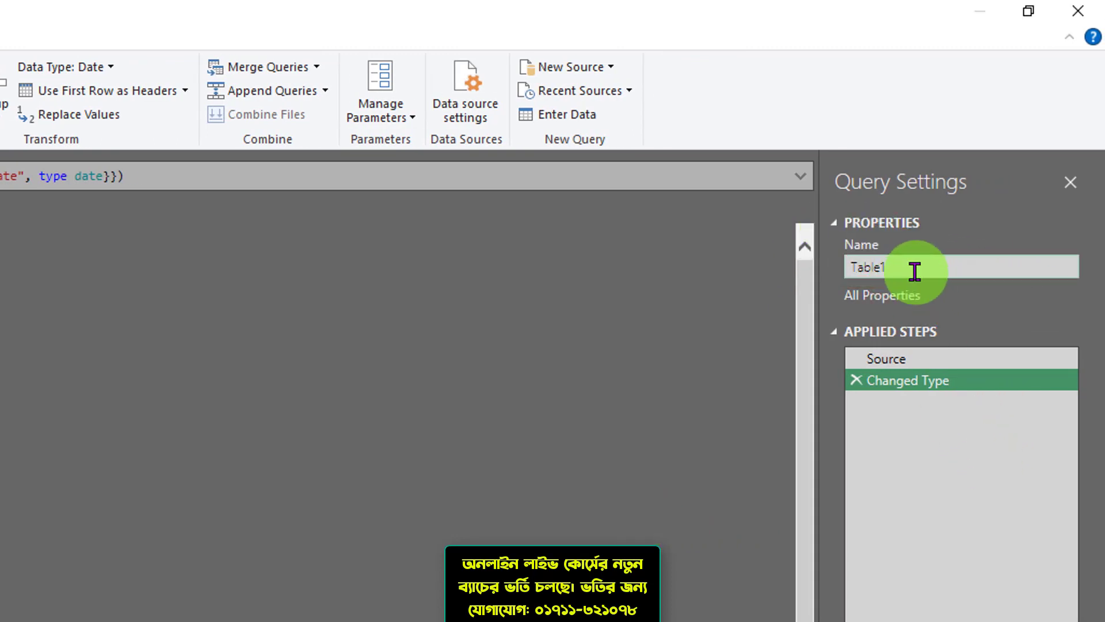
{"action": "left_click_drag", "start_coordinate": [913, 271], "coordinate": [794, 271]}
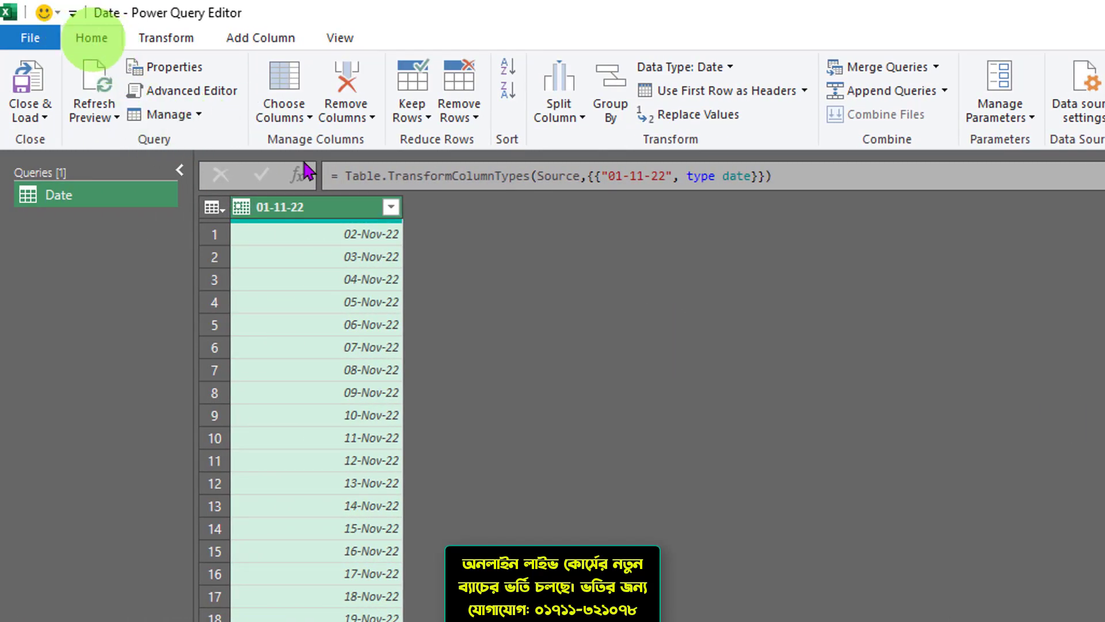
{"action": "key", "text": "ctrl+2"}
{"action": "mouse_move", "coordinate": [51, 21]}
{"action": "left_mouse_down"}
{"action": "mouse_move", "coordinate": [121, 47]}
{"action": "mouse_move", "coordinate": [168, 132]}
{"action": "left_mouse_up"}
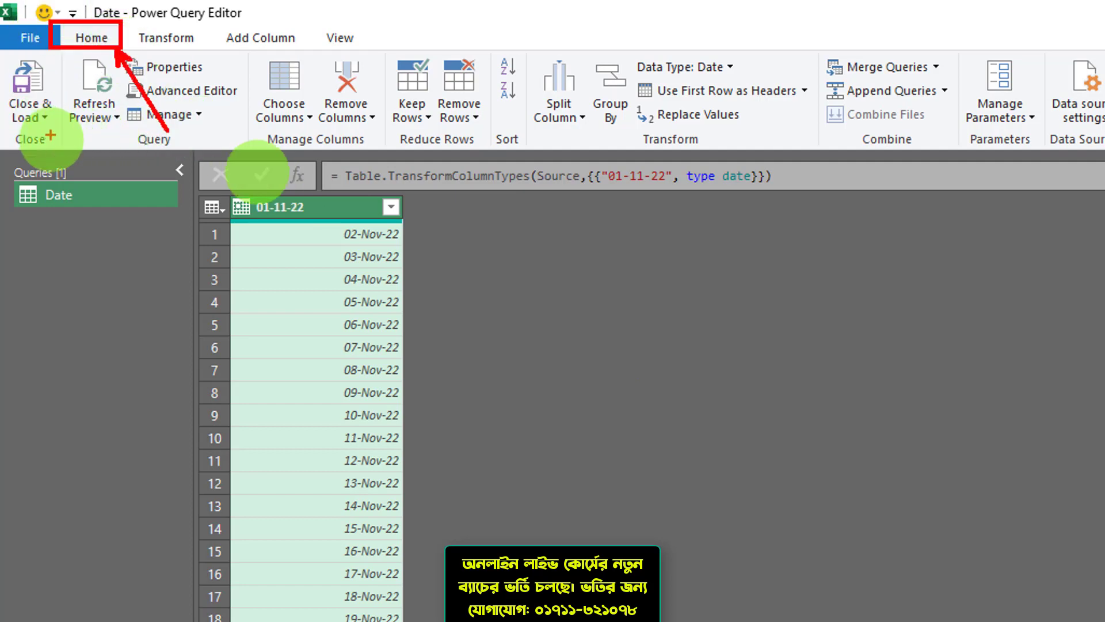
{"action": "left_click_drag", "start_coordinate": [46, 121], "coordinate": [74, 178]}
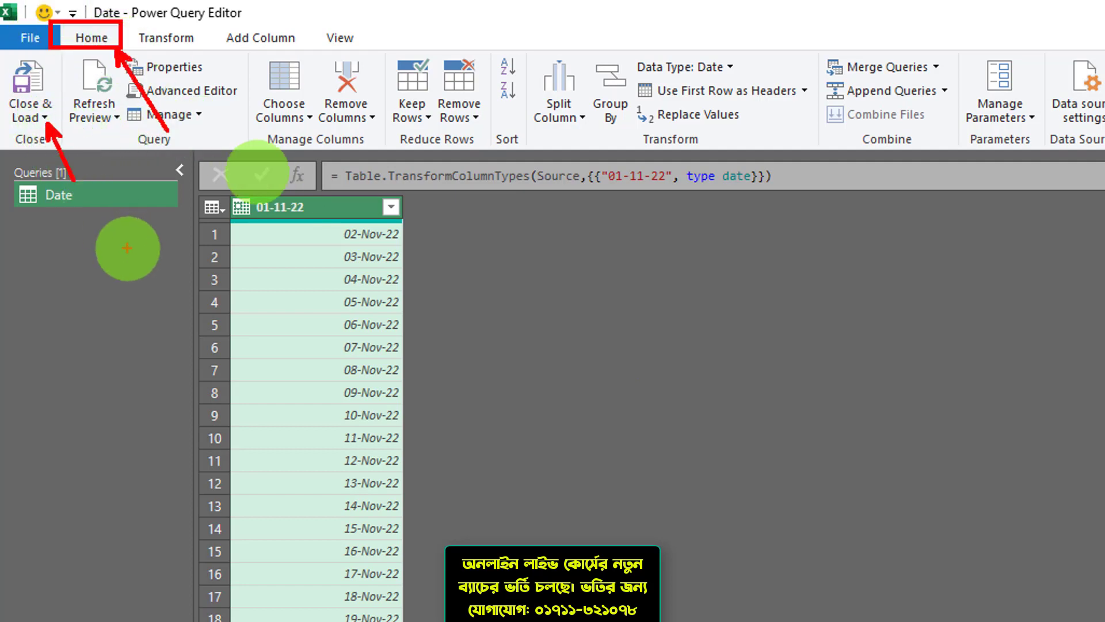
{"action": "key", "text": "Escape"}
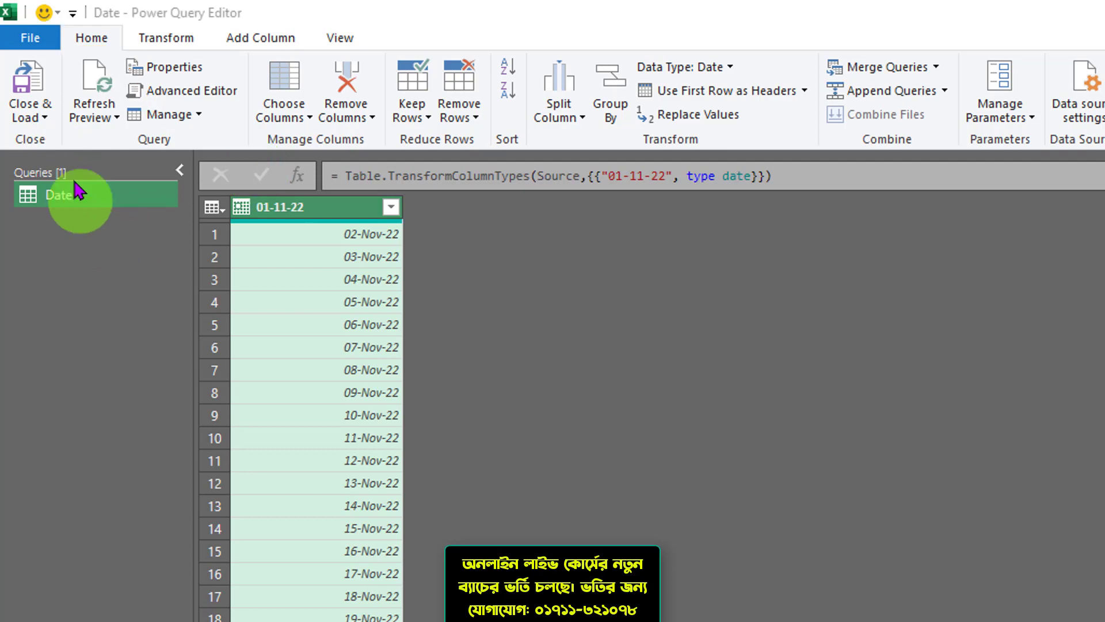
Close the query editor and load the Date query to the workbook as Only Create Connection
{"action": "left_click", "coordinate": [43, 118]}
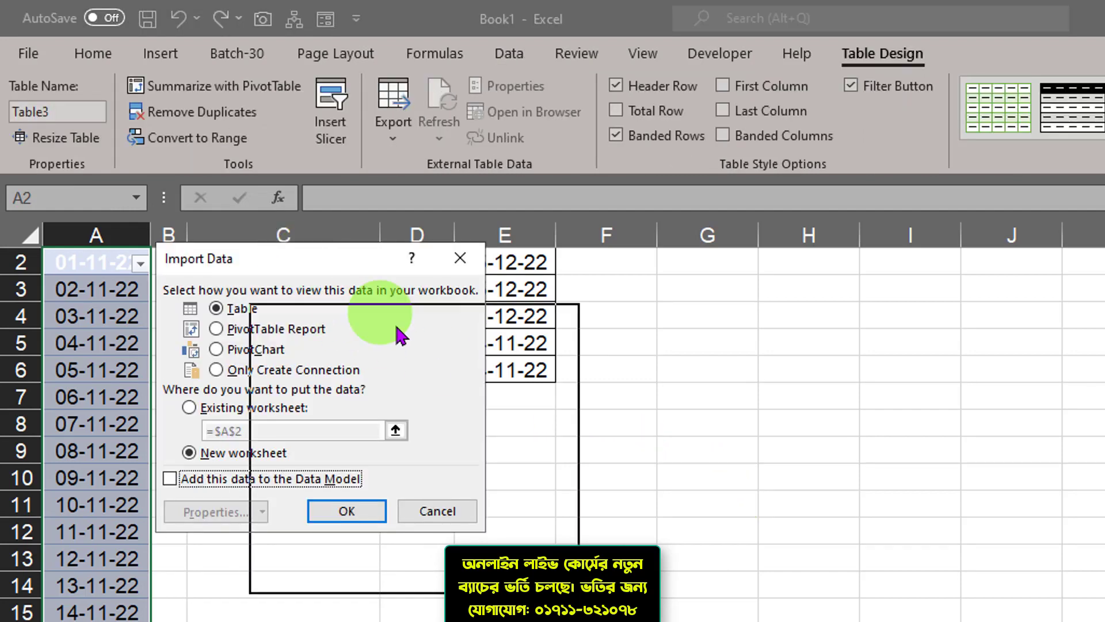
{"action": "left_click_drag", "start_coordinate": [397, 326], "coordinate": [358, 319]}
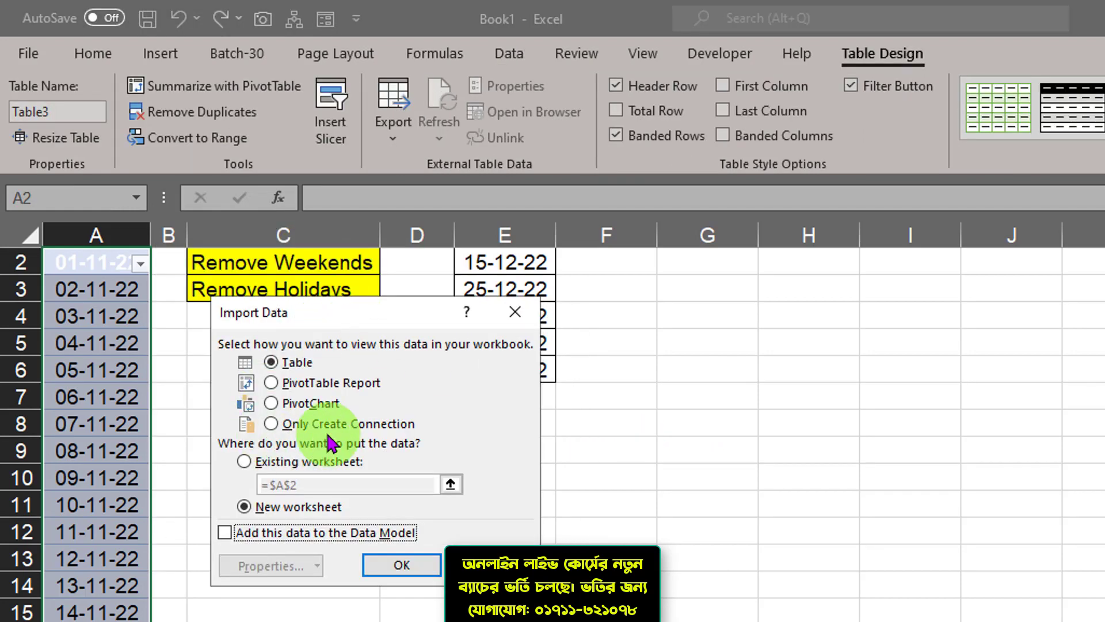
{"action": "left_click", "coordinate": [352, 428]}
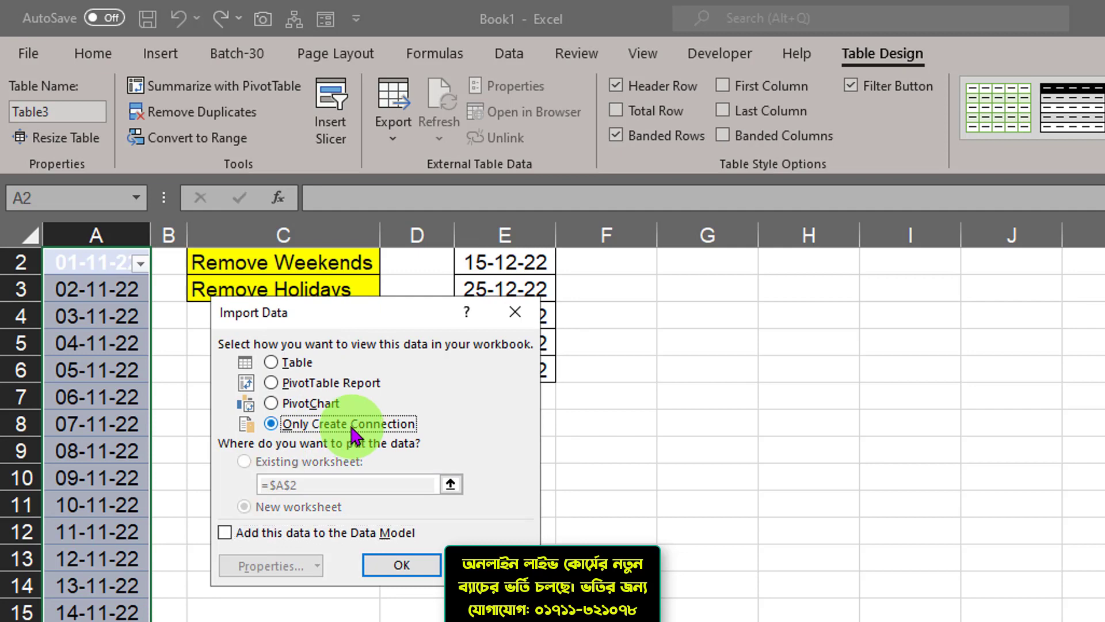
{"action": "left_click", "coordinate": [402, 569]}
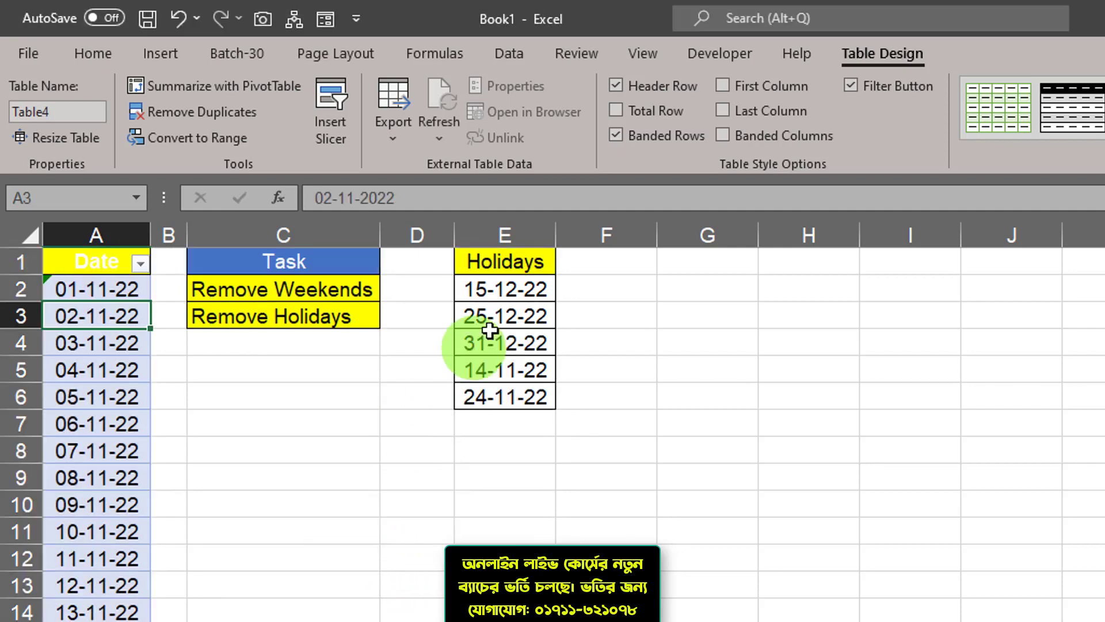
Load the holiday list in E1:E6 into Power Query as a table with headers
{"action": "left_click_drag", "start_coordinate": [513, 266], "coordinate": [511, 392]}
{"action": "left_click_drag", "start_coordinate": [483, 264], "coordinate": [495, 391]}
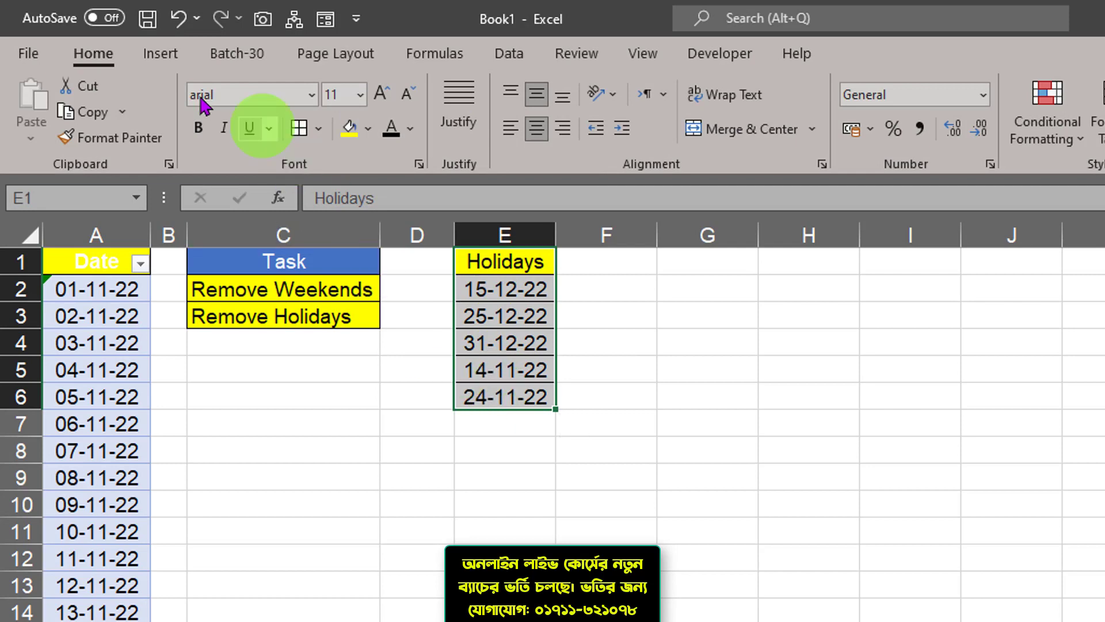
{"action": "left_click", "coordinate": [502, 54]}
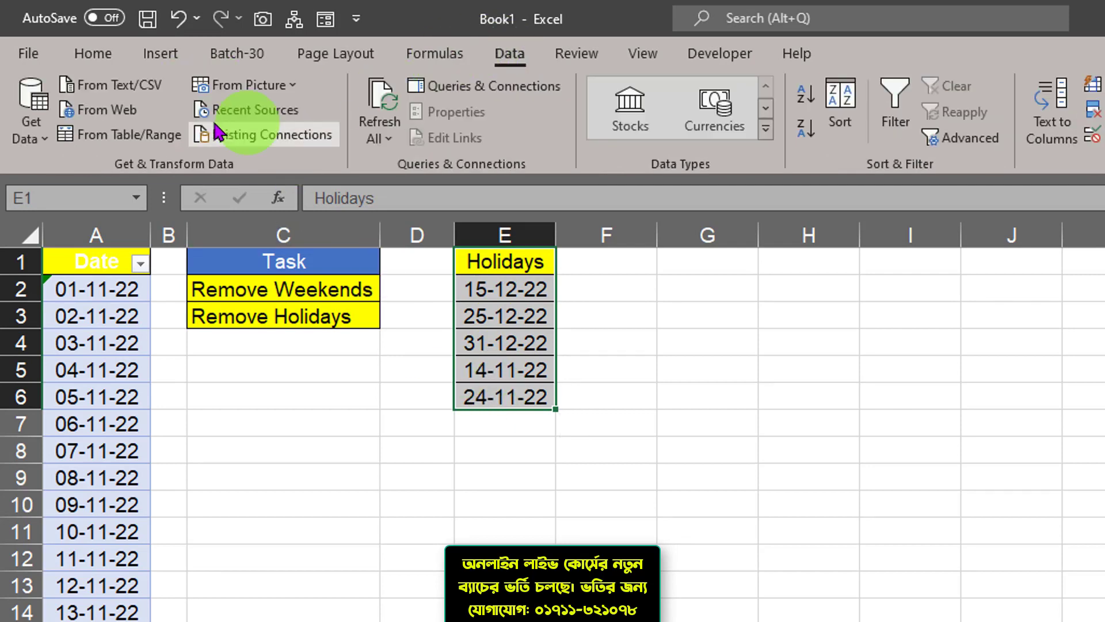
{"action": "left_click", "coordinate": [119, 137]}
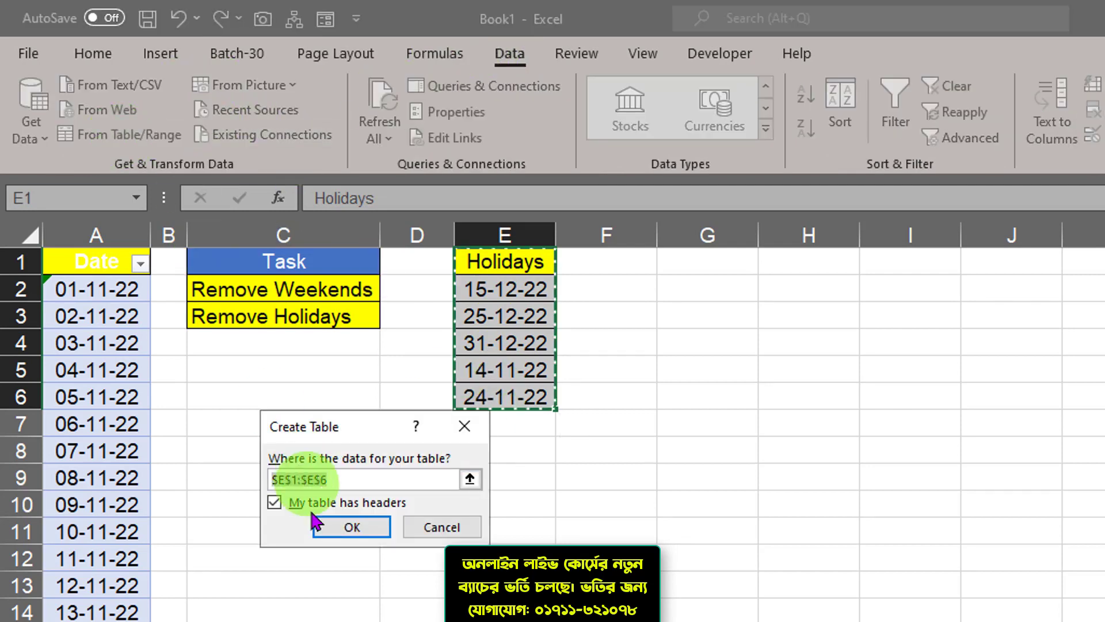
{"action": "left_click", "coordinate": [353, 525]}
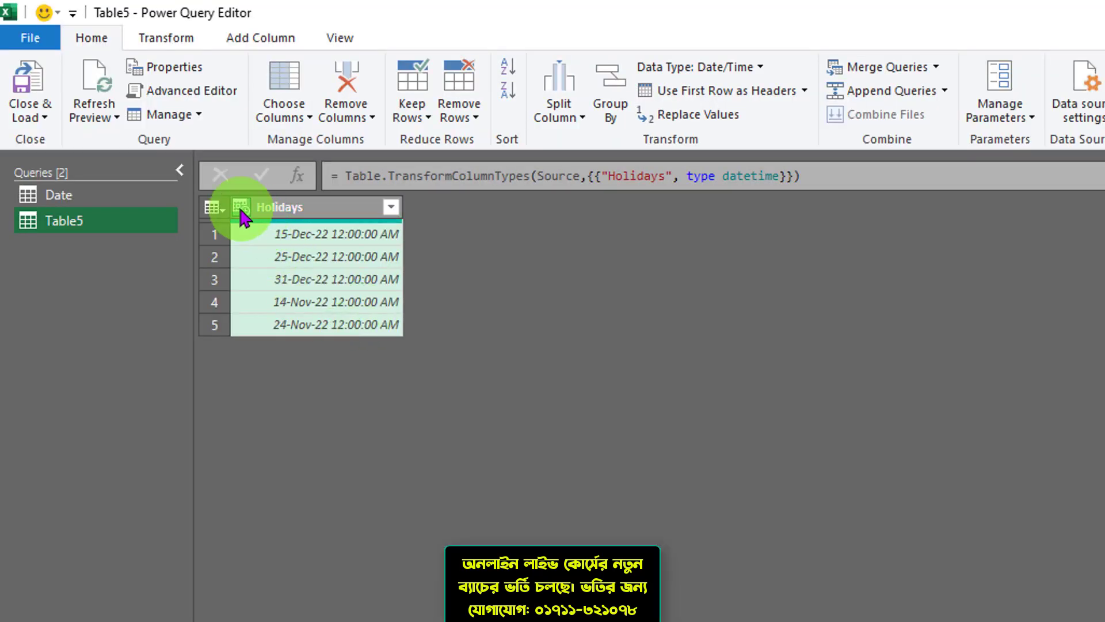
Change the Holidays column's data type to Date, replacing the current type conversion, and rename its query to Holidays
{"action": "left_click", "coordinate": [241, 207]}
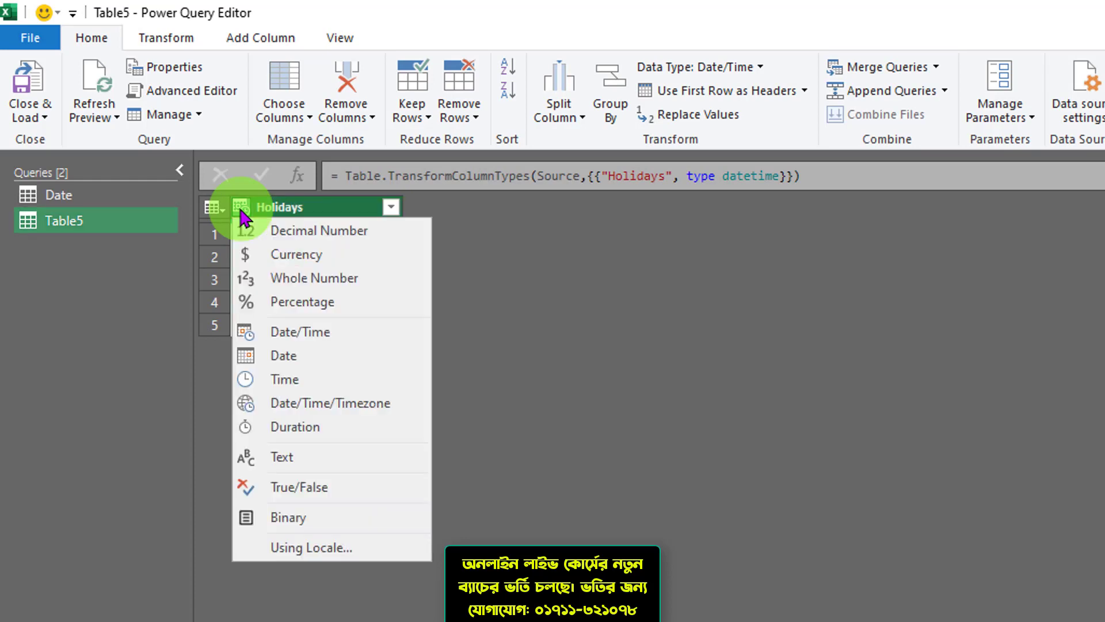
{"action": "left_click", "coordinate": [281, 355]}
{"action": "left_click", "coordinate": [842, 526]}
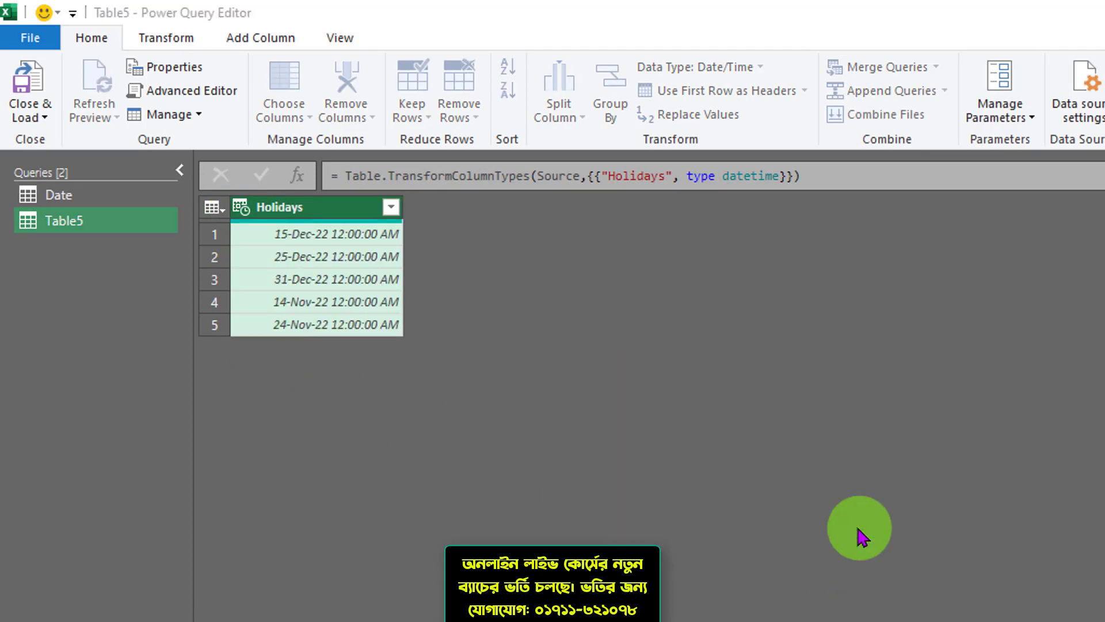
{"action": "double_click", "coordinate": [1096, 267]}
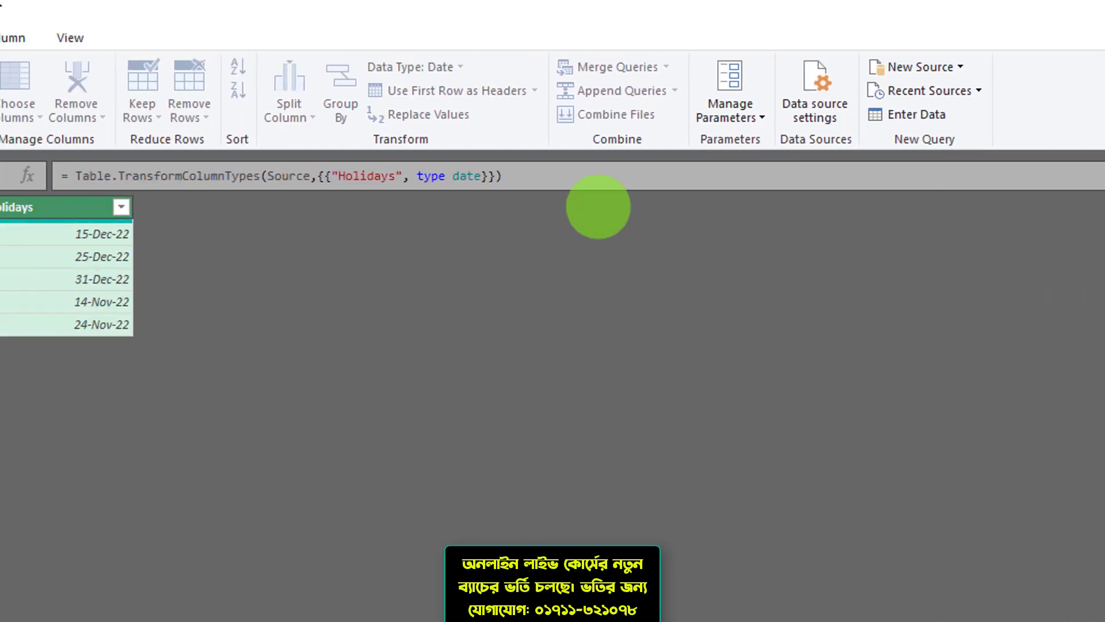
Close the query editor and load the Holidays query to the workbook as Only Create Connection
{"action": "left_click", "coordinate": [44, 119]}
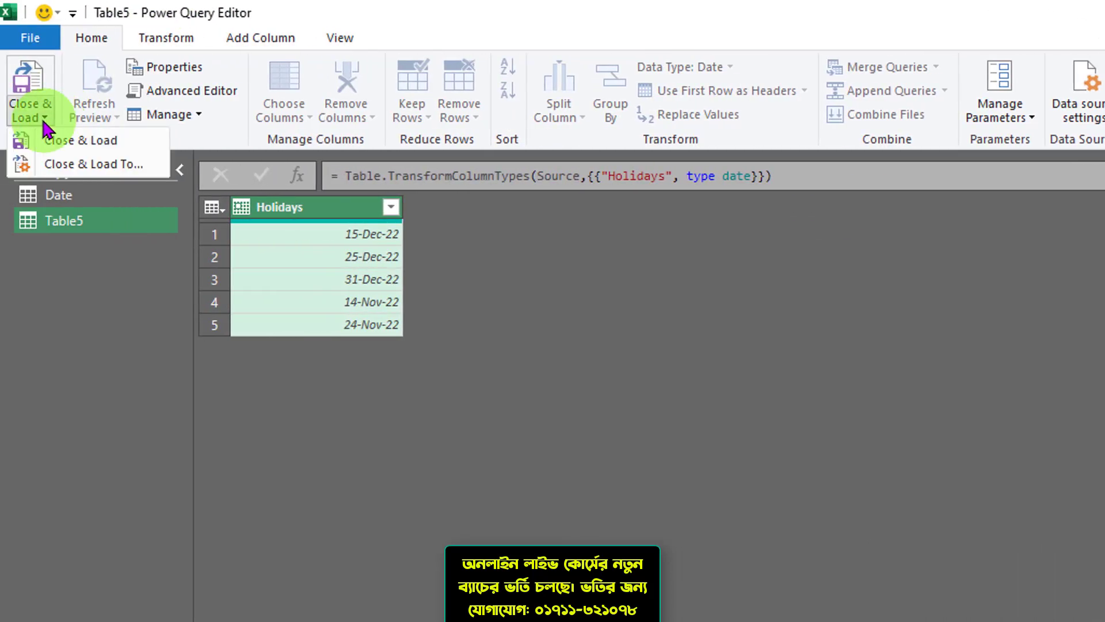
{"action": "left_click", "coordinate": [69, 140]}
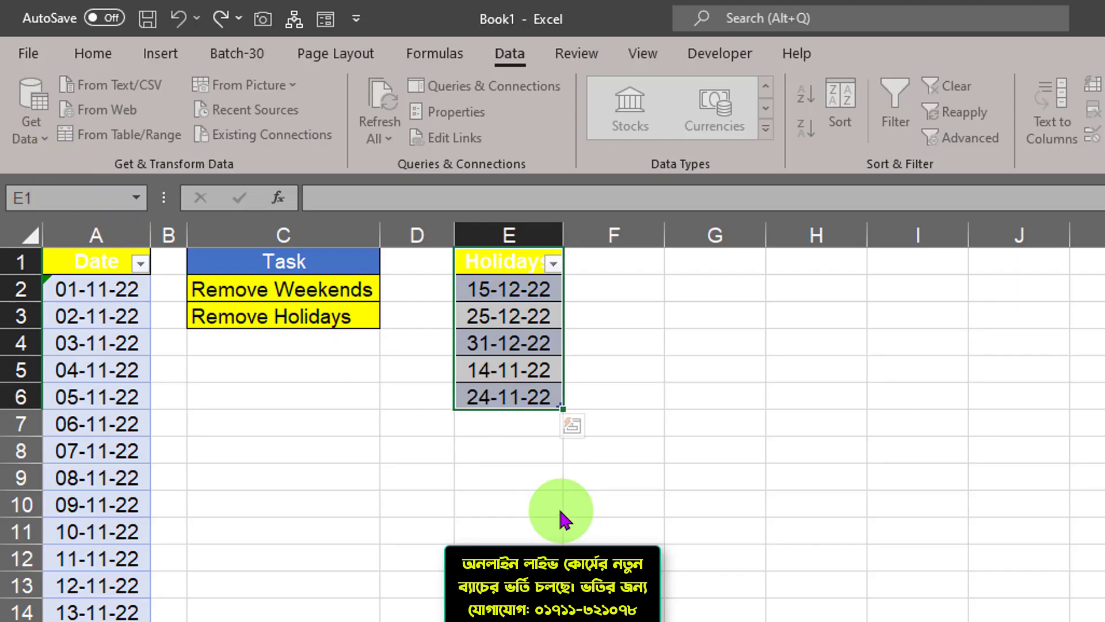
{"action": "left_click", "coordinate": [347, 426]}
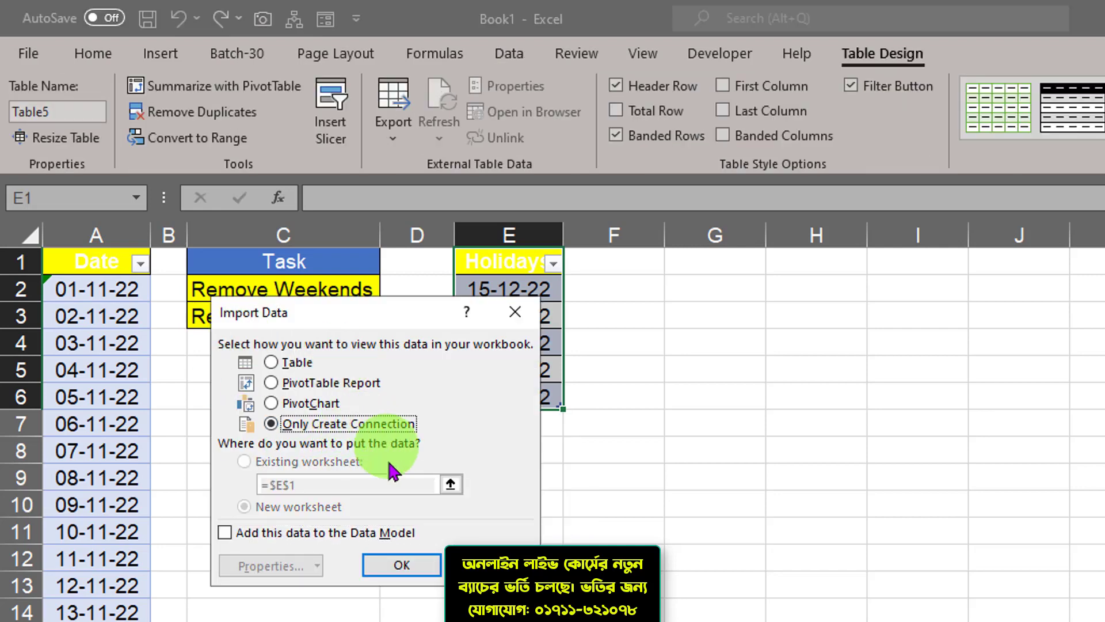
{"action": "left_click", "coordinate": [391, 566]}
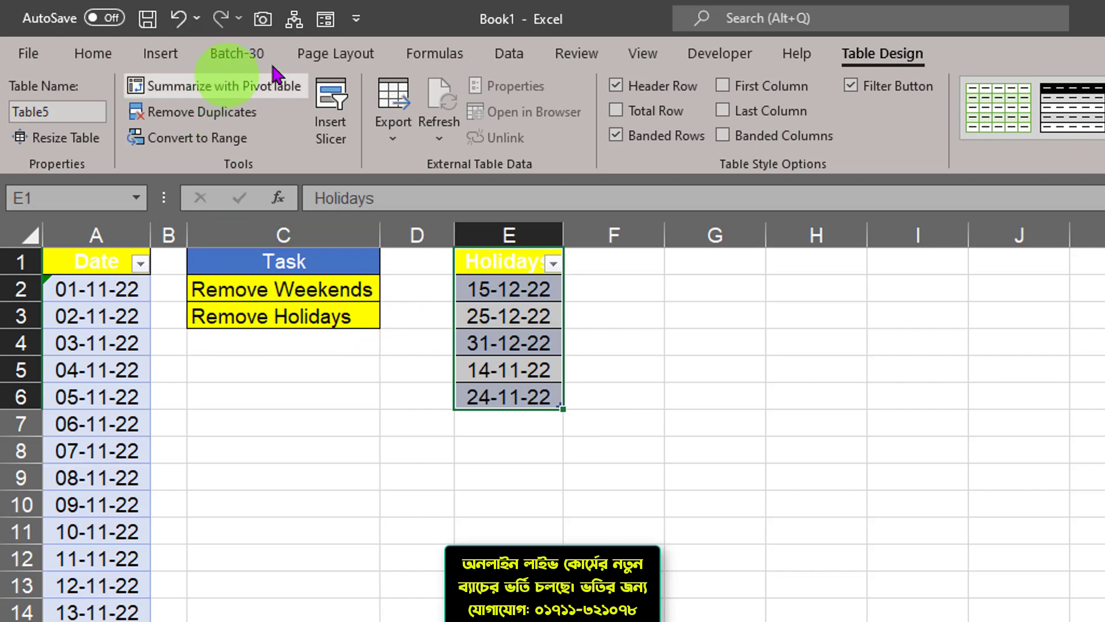
Start a Merge of queries with Date as the first table and Holidays as the second
{"action": "left_click", "coordinate": [510, 54]}
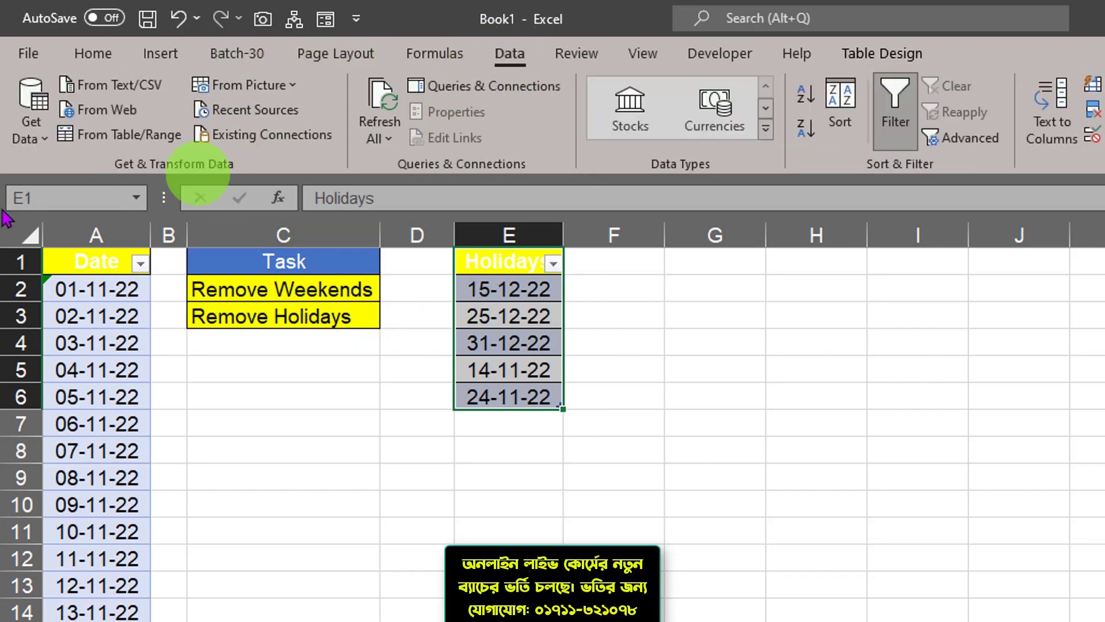
{"action": "left_click", "coordinate": [46, 145]}
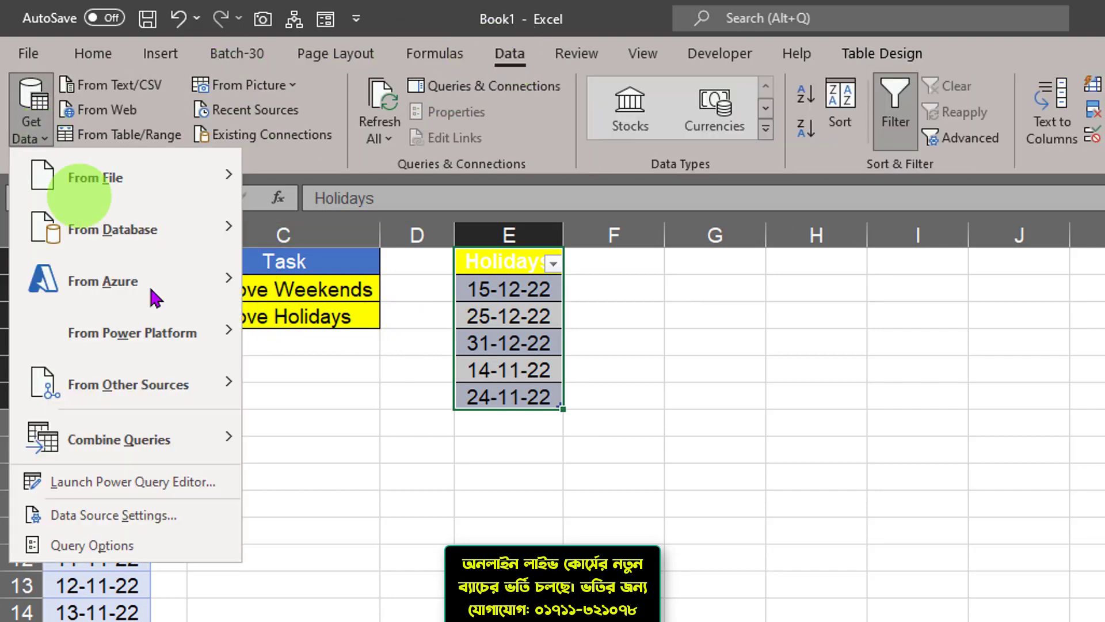
{"action": "mouse_move", "coordinate": [214, 458]}
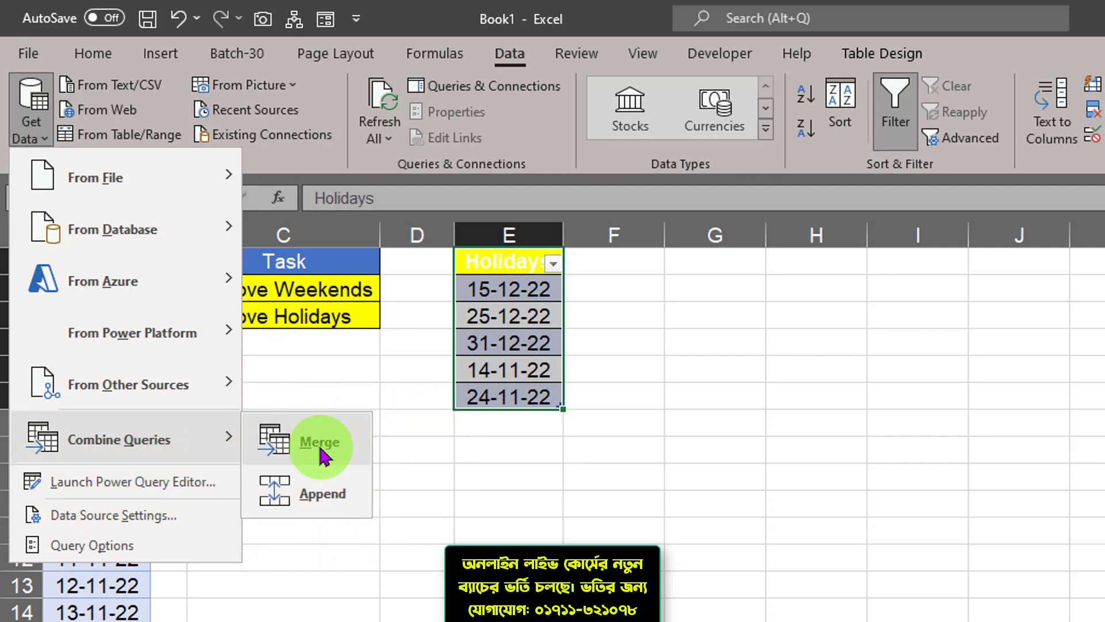
{"action": "left_click", "coordinate": [323, 455]}
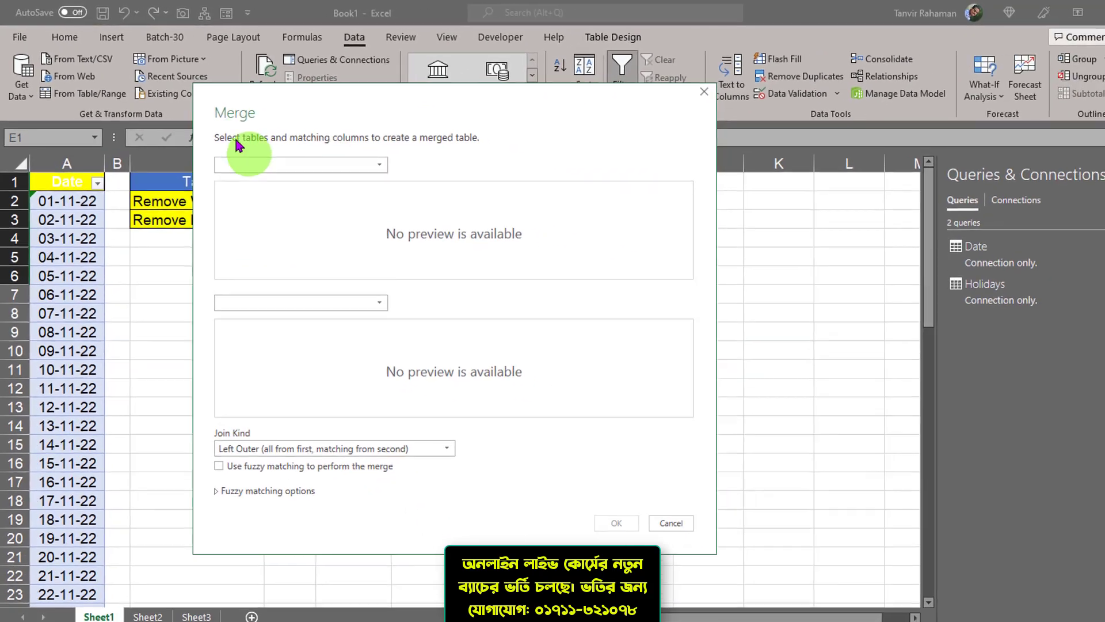
{"action": "left_click", "coordinate": [254, 168]}
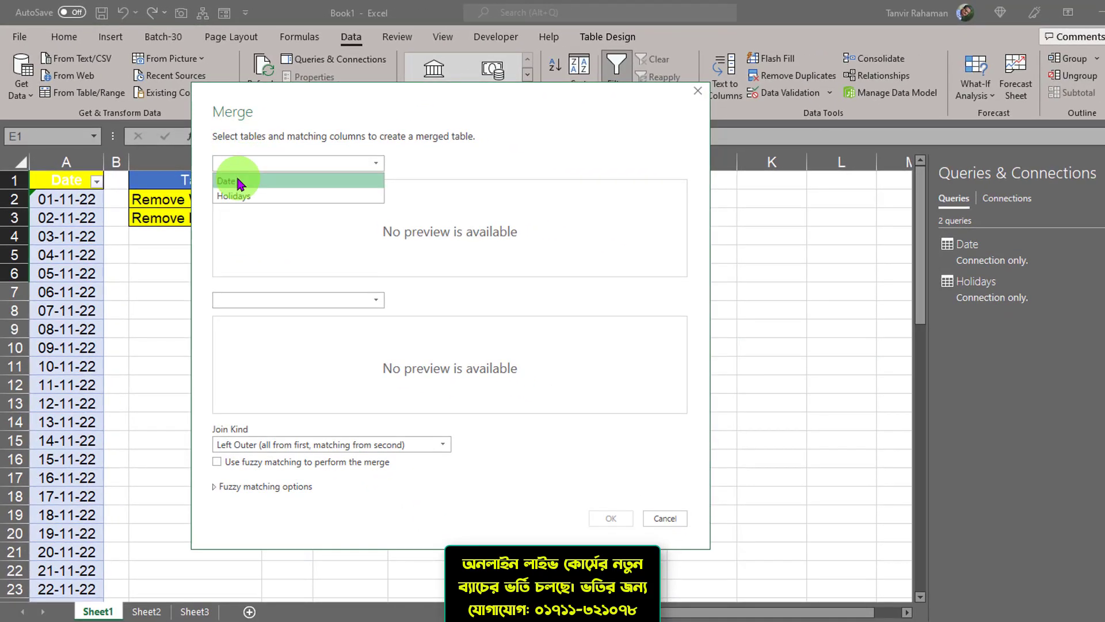
{"action": "left_click", "coordinate": [236, 183]}
{"action": "left_click", "coordinate": [295, 300]}
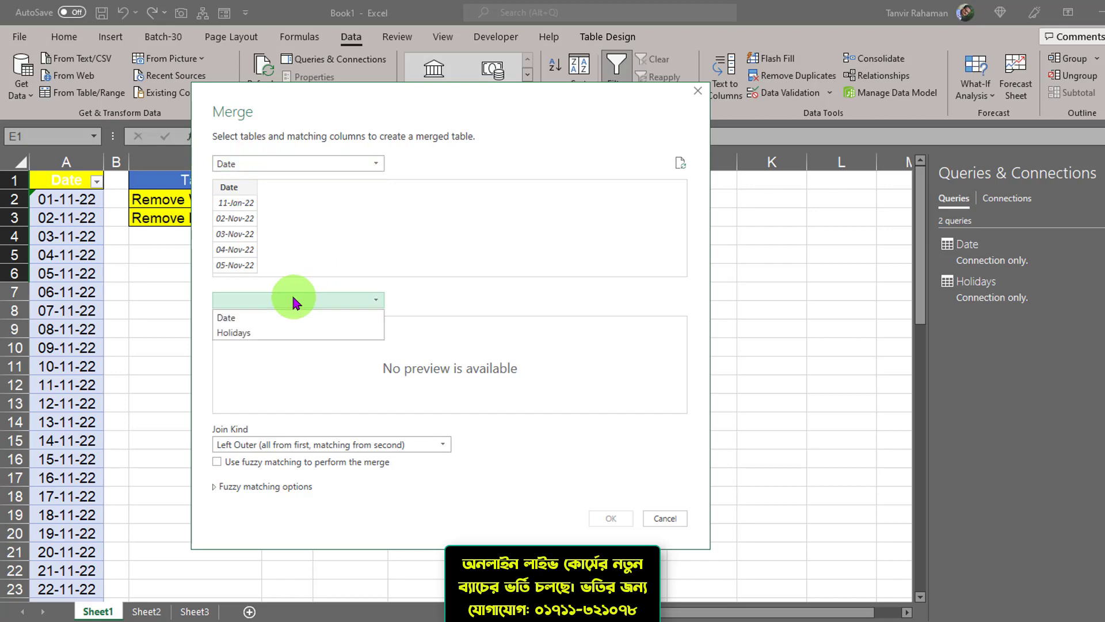
{"action": "left_click", "coordinate": [225, 332]}
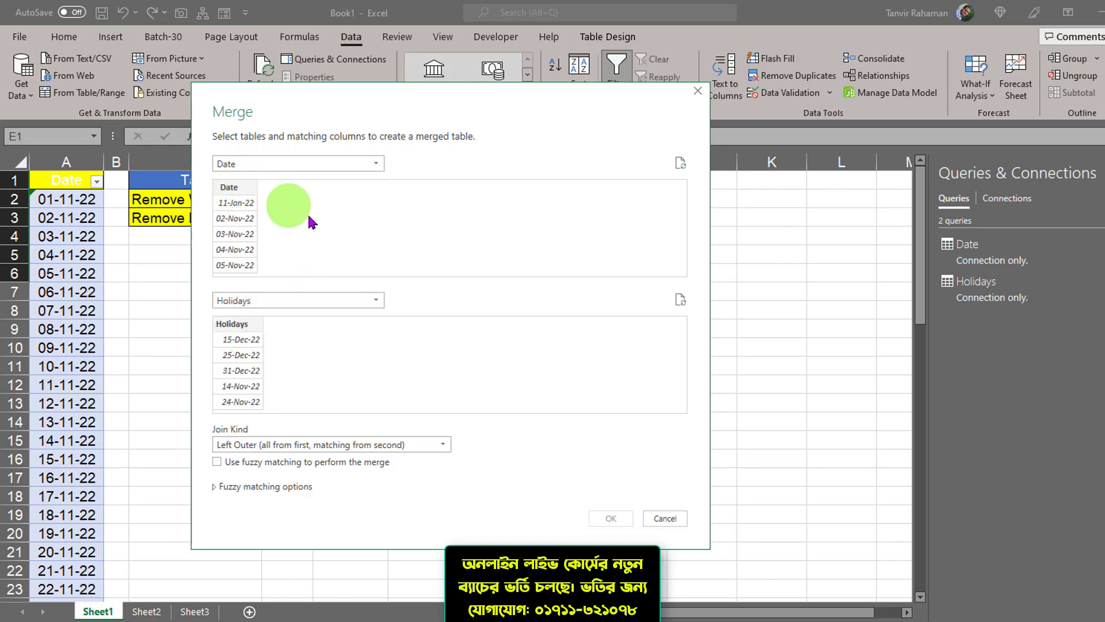
Match the Date column with the Holidays column and create the merge with a Left Anti (rows only in first) join
{"action": "left_click_drag", "start_coordinate": [209, 176], "coordinate": [374, 241]}
{"action": "key", "text": "Escape"}
{"action": "left_click", "coordinate": [238, 190]}
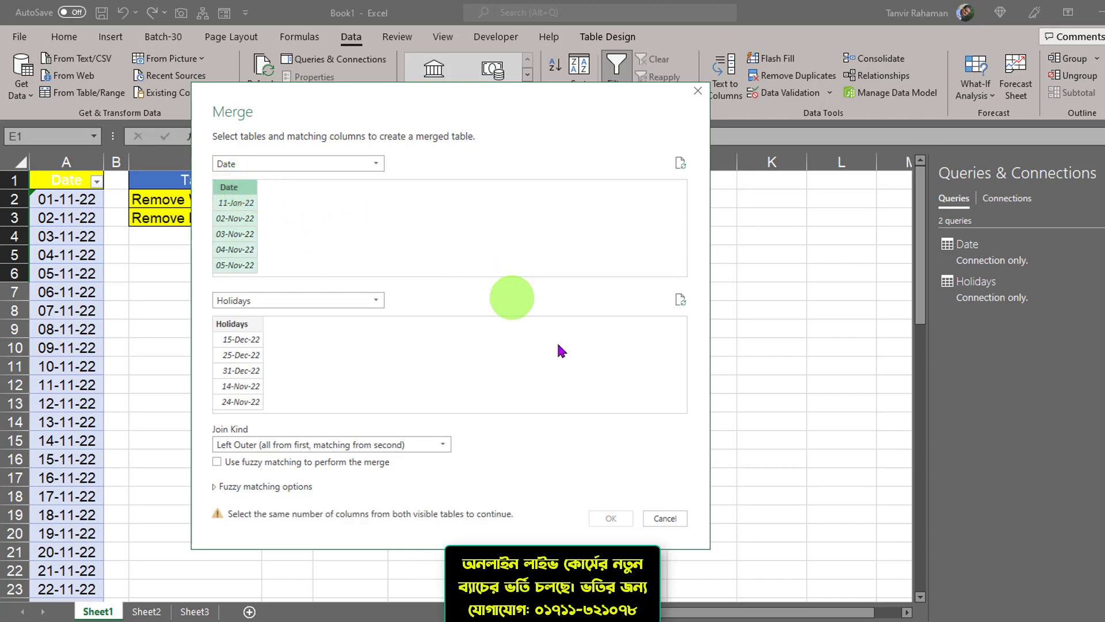
{"action": "left_click", "coordinate": [243, 328]}
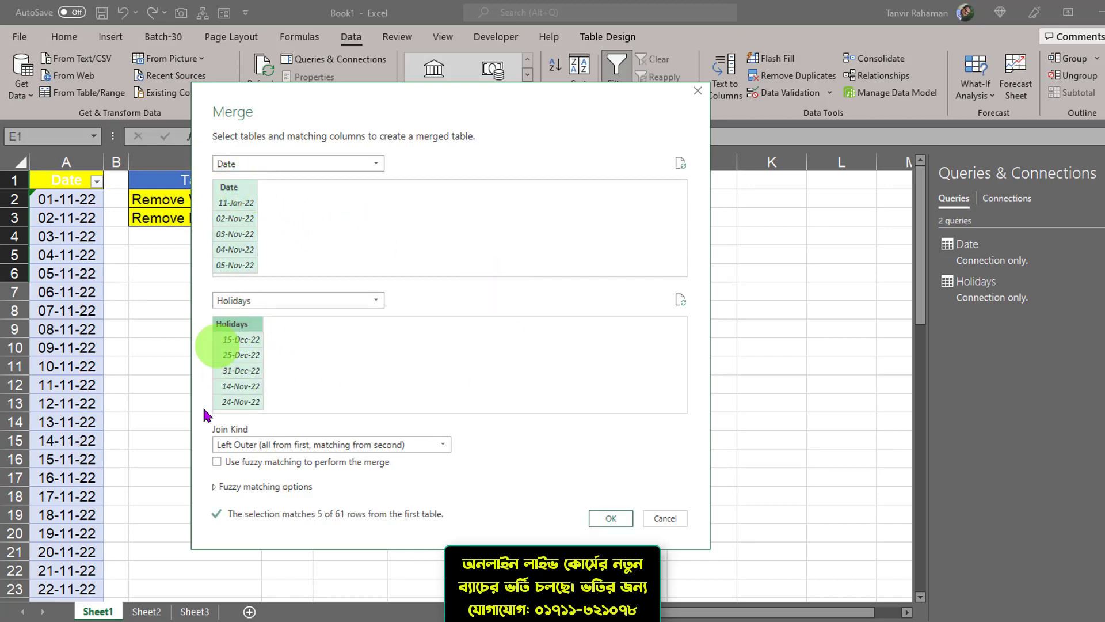
{"action": "left_click", "coordinate": [262, 447]}
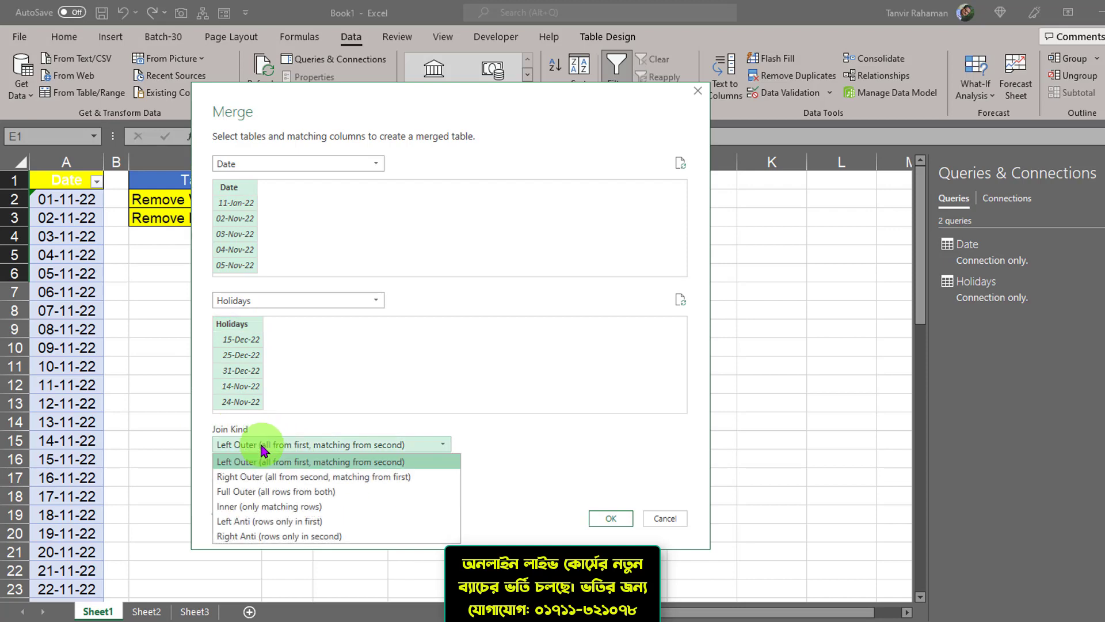
{"action": "left_click", "coordinate": [285, 521]}
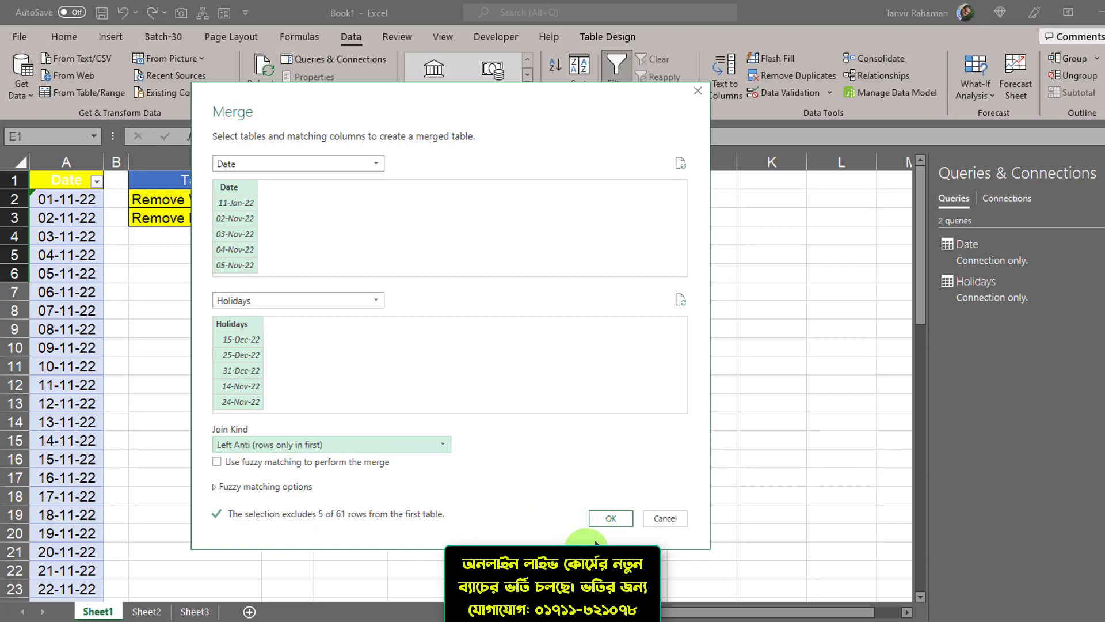
{"action": "left_click", "coordinate": [611, 521]}
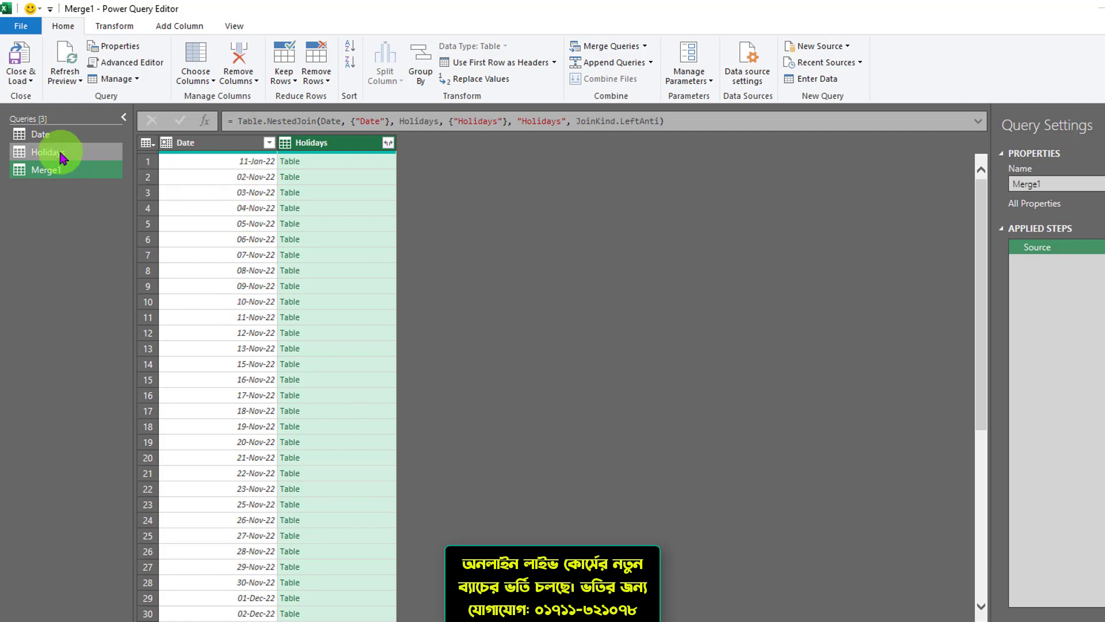
Remove the nested Holidays column from the merged query
{"action": "right_click", "coordinate": [329, 146]}
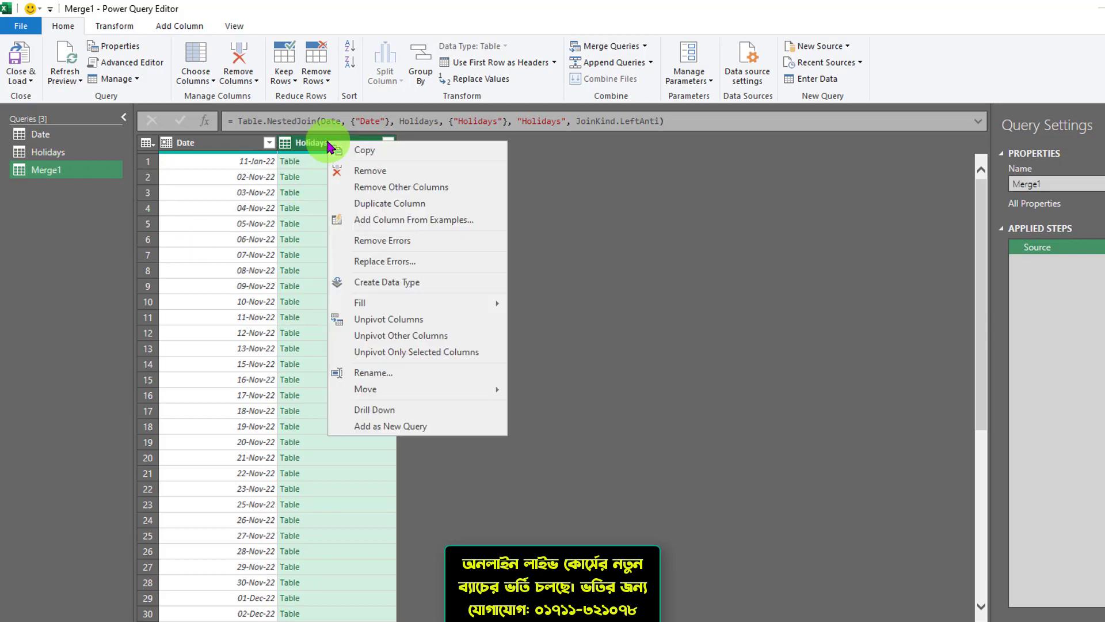
{"action": "left_click", "coordinate": [354, 170]}
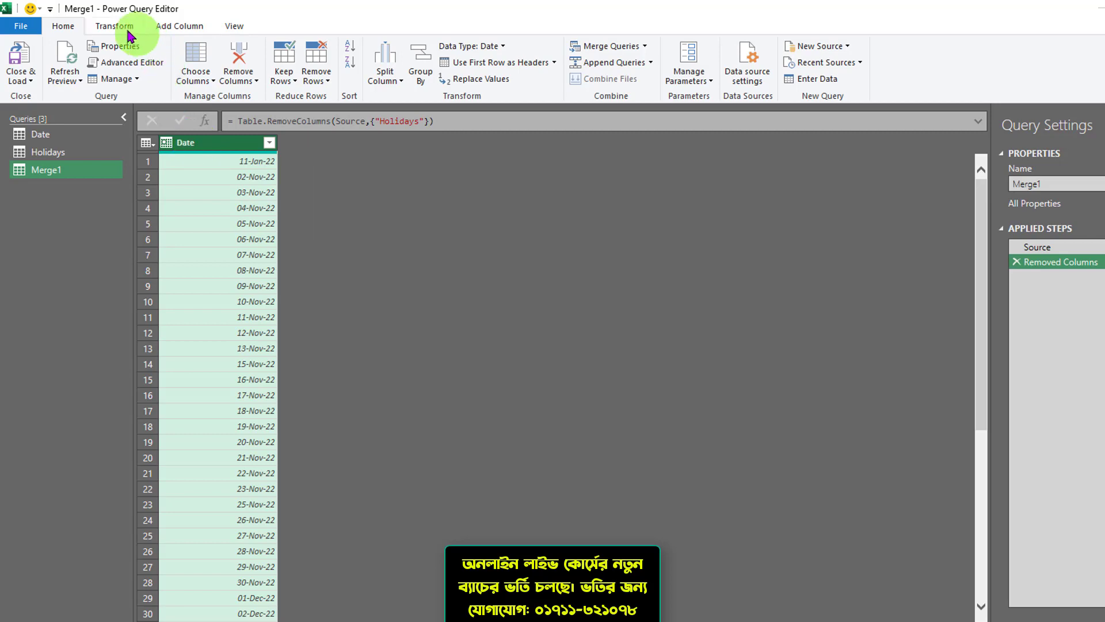
Add a Name of Day column based on the Date column of the merged query
{"action": "left_click", "coordinate": [171, 26]}
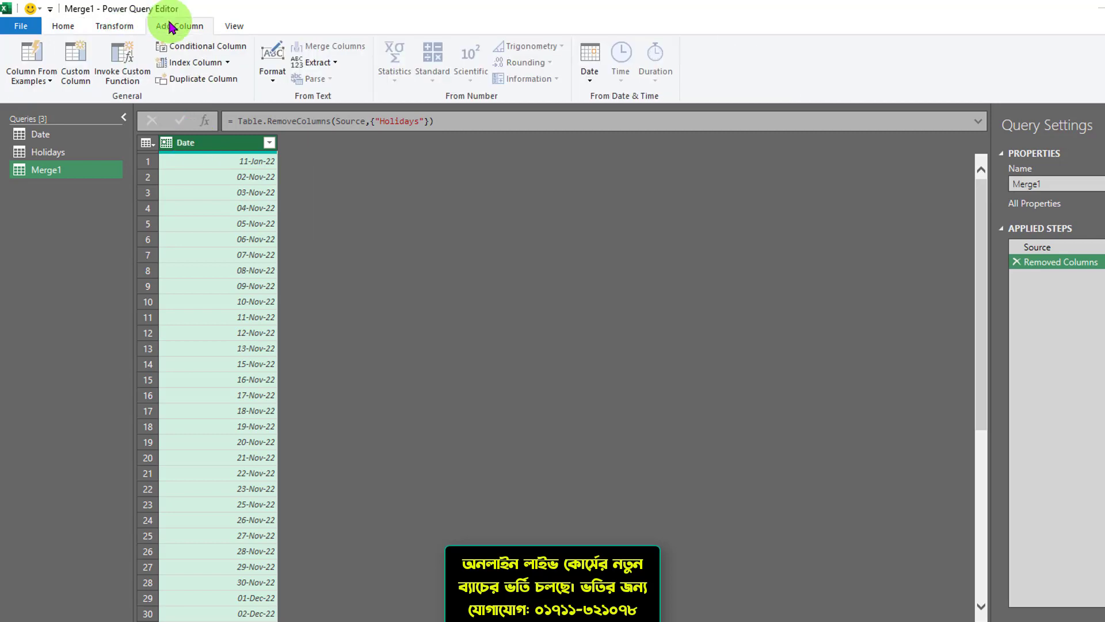
{"action": "left_click", "coordinate": [589, 63]}
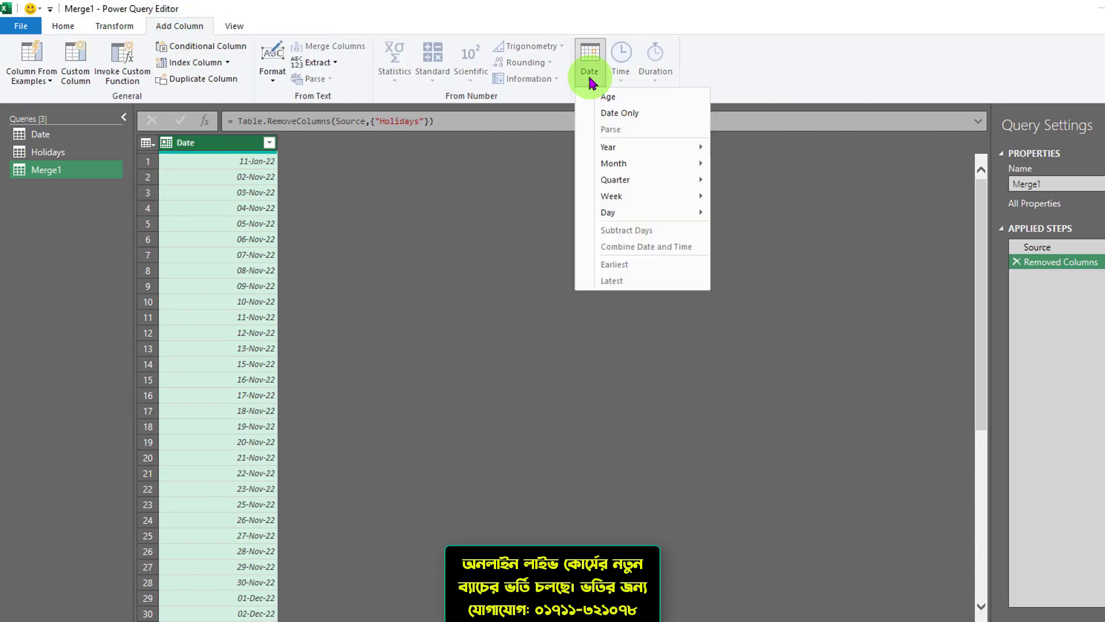
{"action": "mouse_move", "coordinate": [627, 214]}
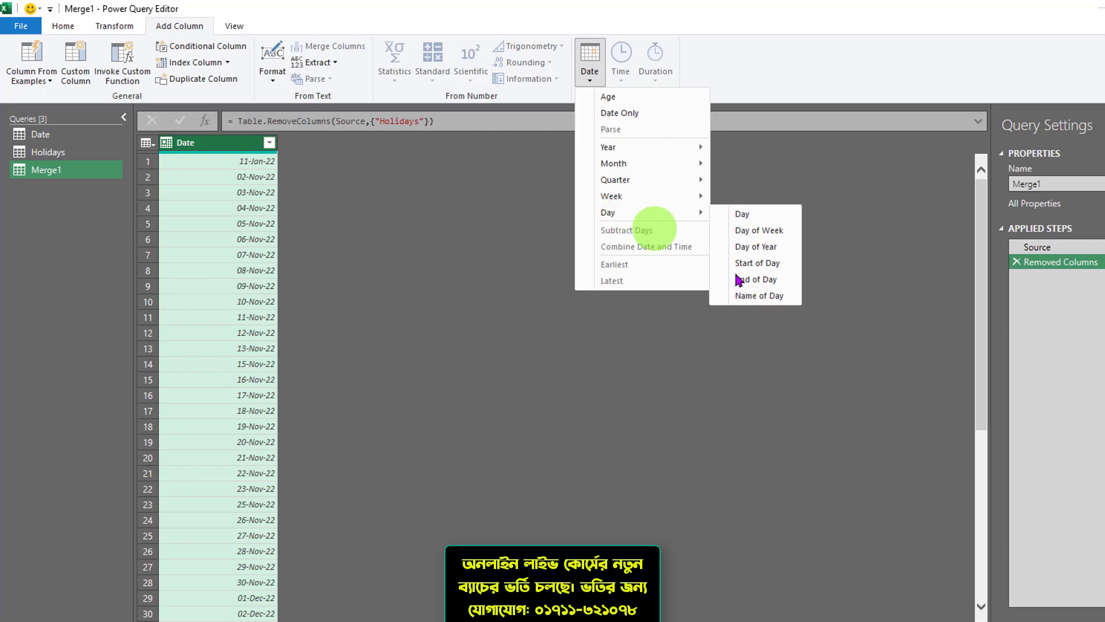
{"action": "left_click", "coordinate": [773, 299]}
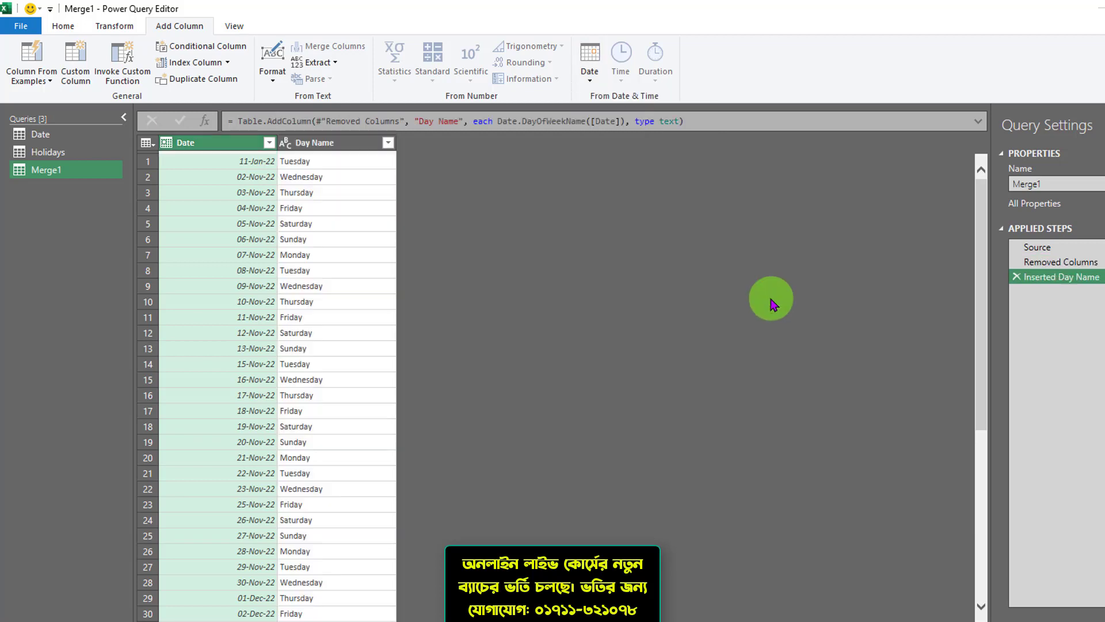
Filter Friday and Saturday out of the Day Name column, and close and load the merged query to the workbook
{"action": "left_click", "coordinate": [320, 148]}
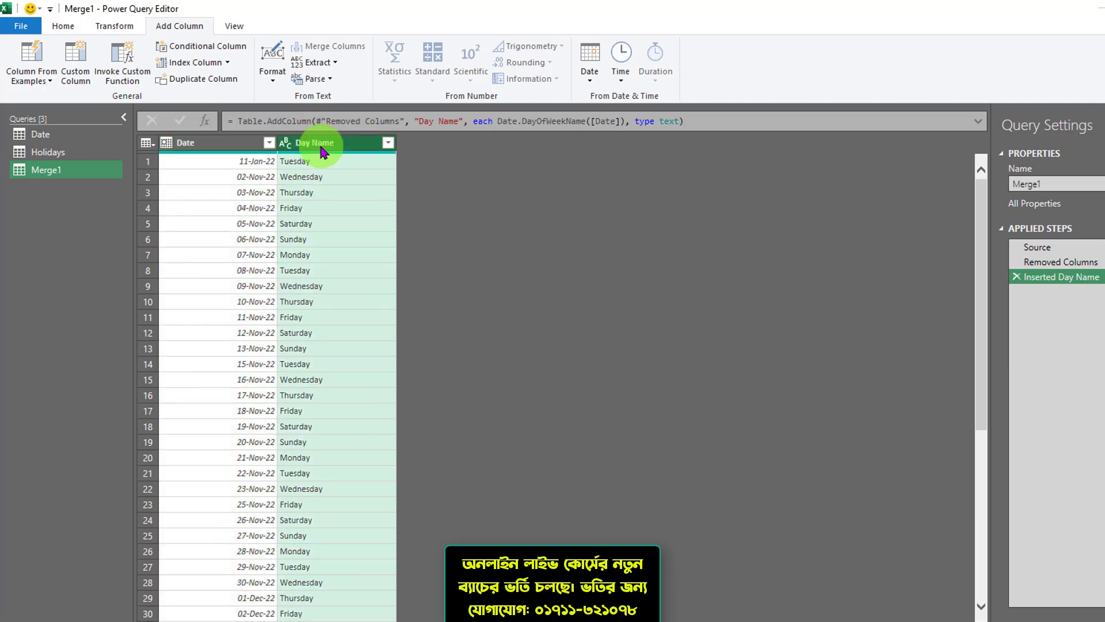
{"action": "left_click", "coordinate": [388, 142]}
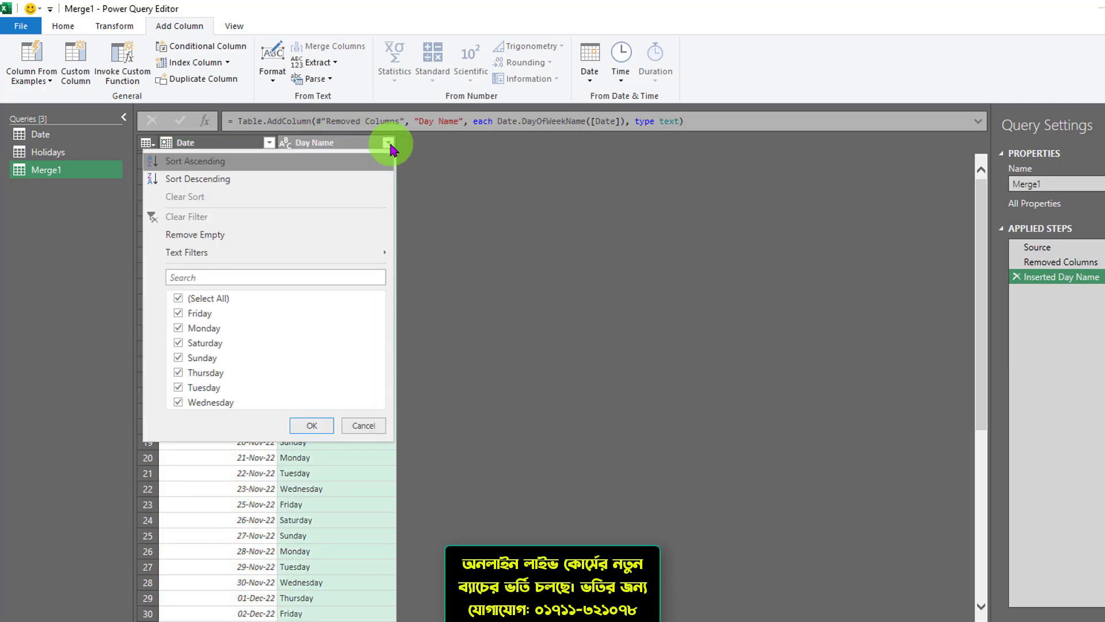
{"action": "left_click", "coordinate": [178, 317]}
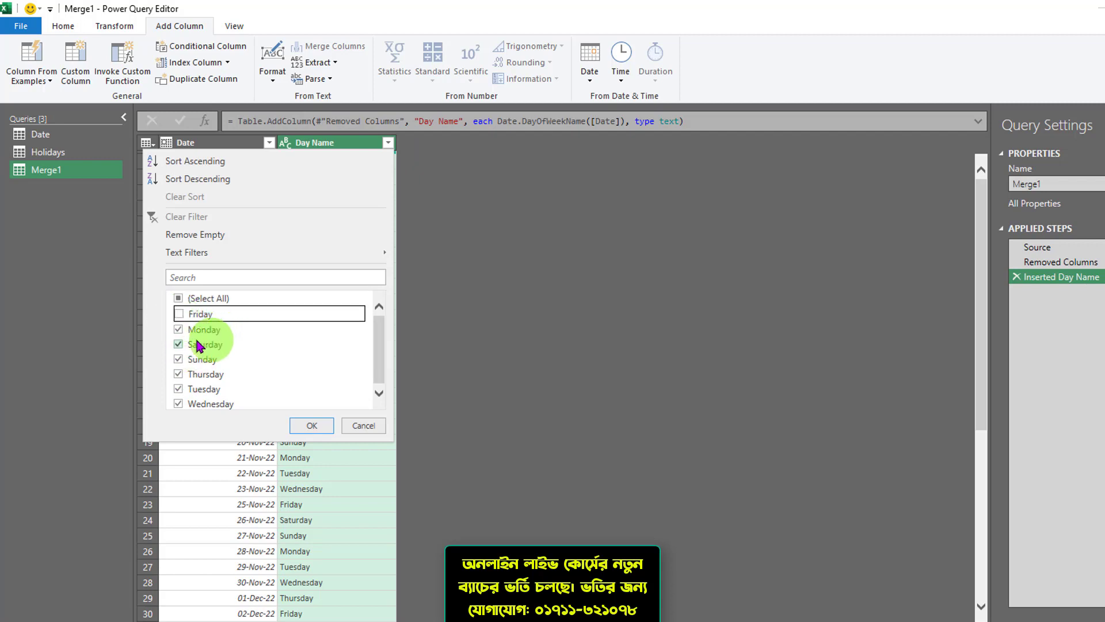
{"action": "left_click", "coordinate": [178, 346]}
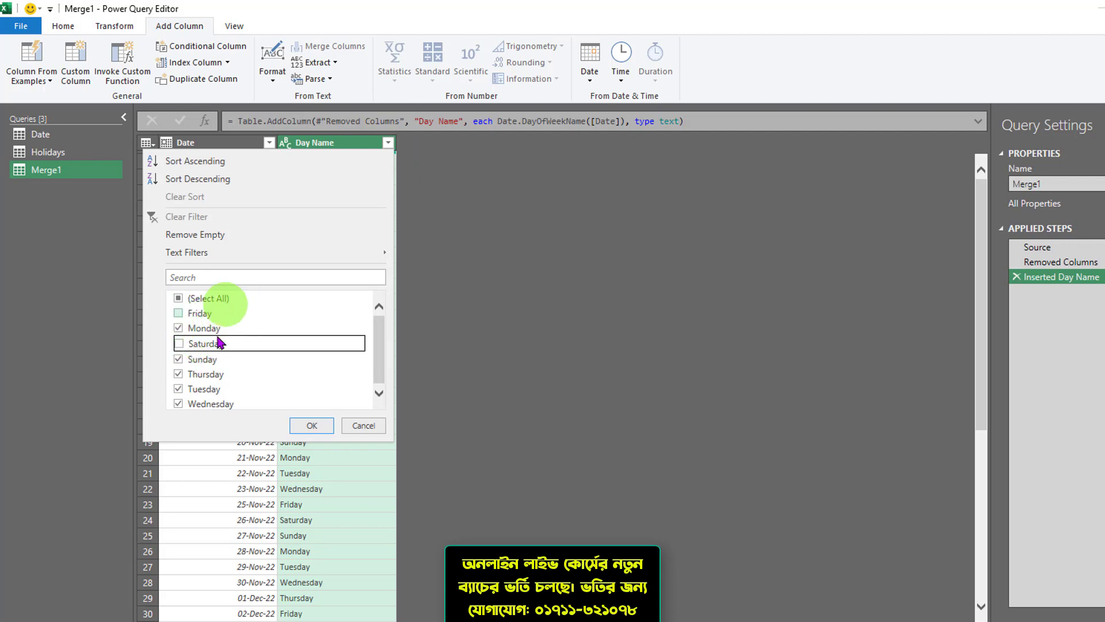
{"action": "left_click", "coordinate": [311, 429]}
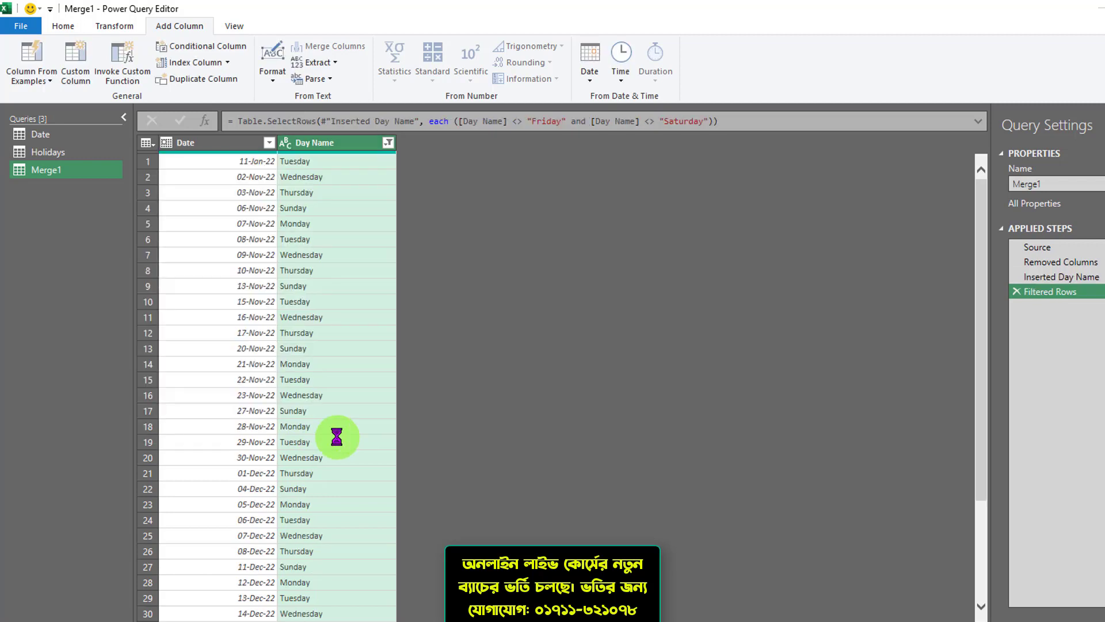
{"action": "left_click", "coordinate": [64, 27]}
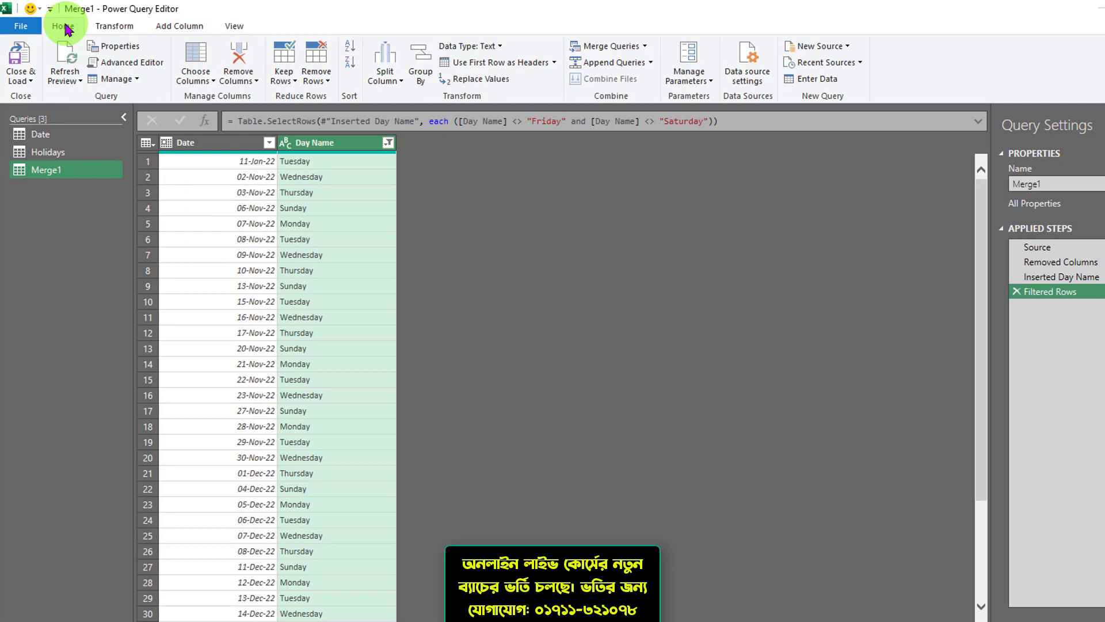
{"action": "left_click", "coordinate": [20, 55]}
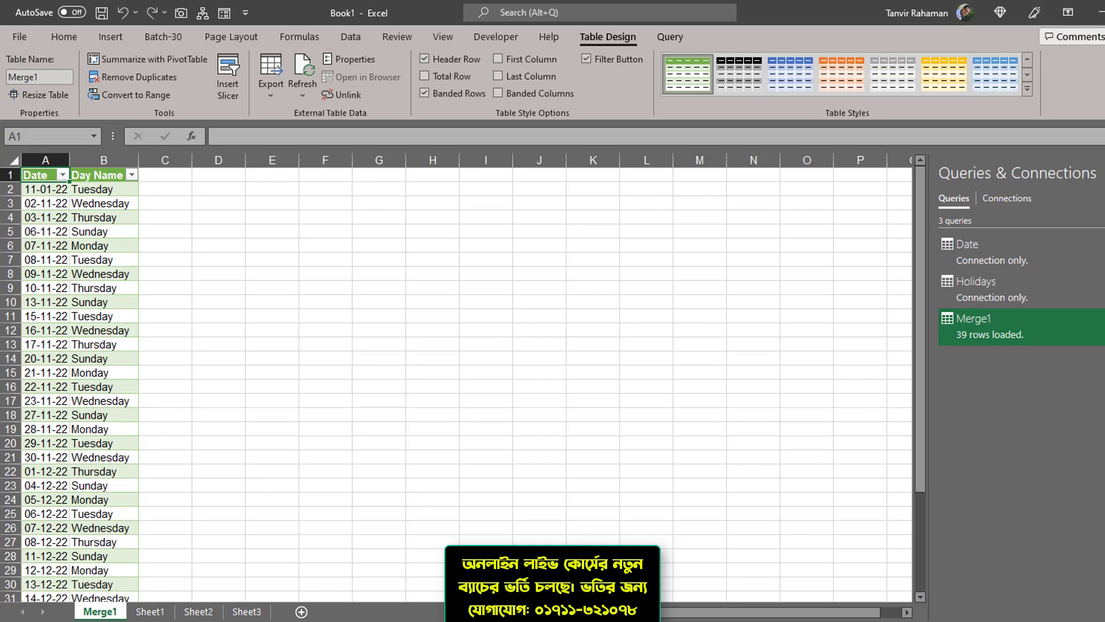
Add 03-11-22 and 08-11-22 as new entries at the end of the Holidays table on Sheet1
{"action": "left_click", "coordinate": [150, 611]}
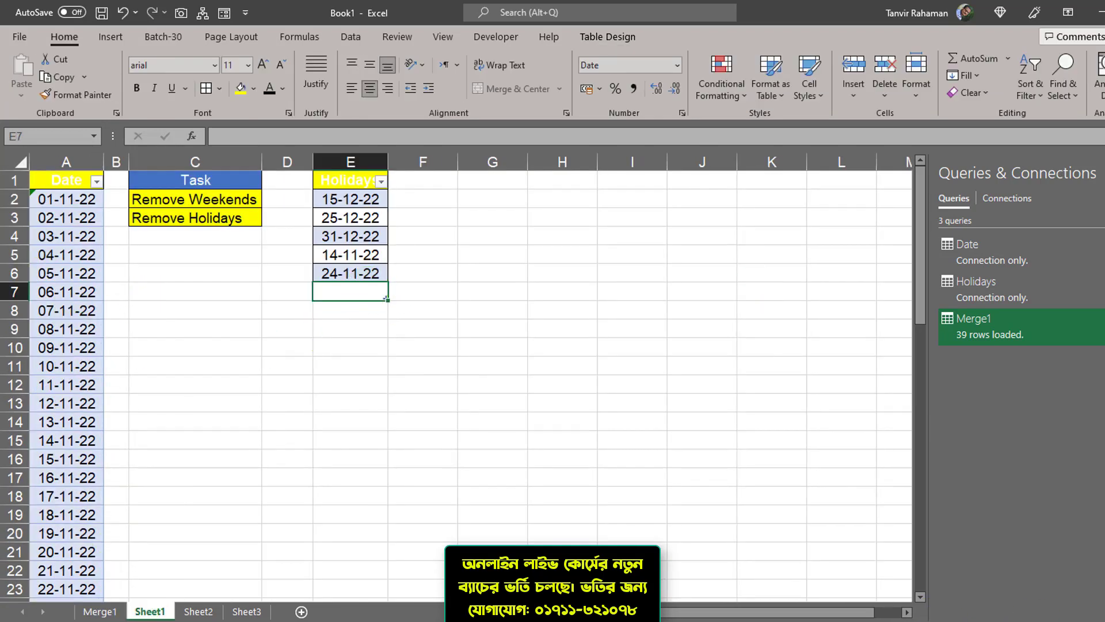
{"action": "type", "text": "03-11-22"}
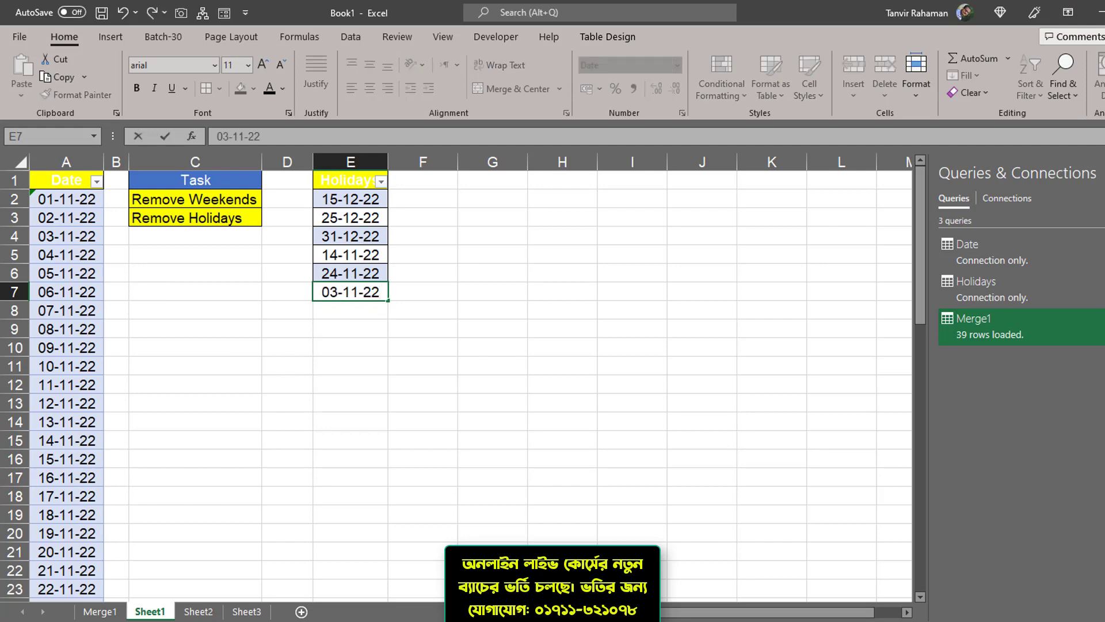
{"action": "key", "text": "Return"}
{"action": "type", "text": "08-11-22"}
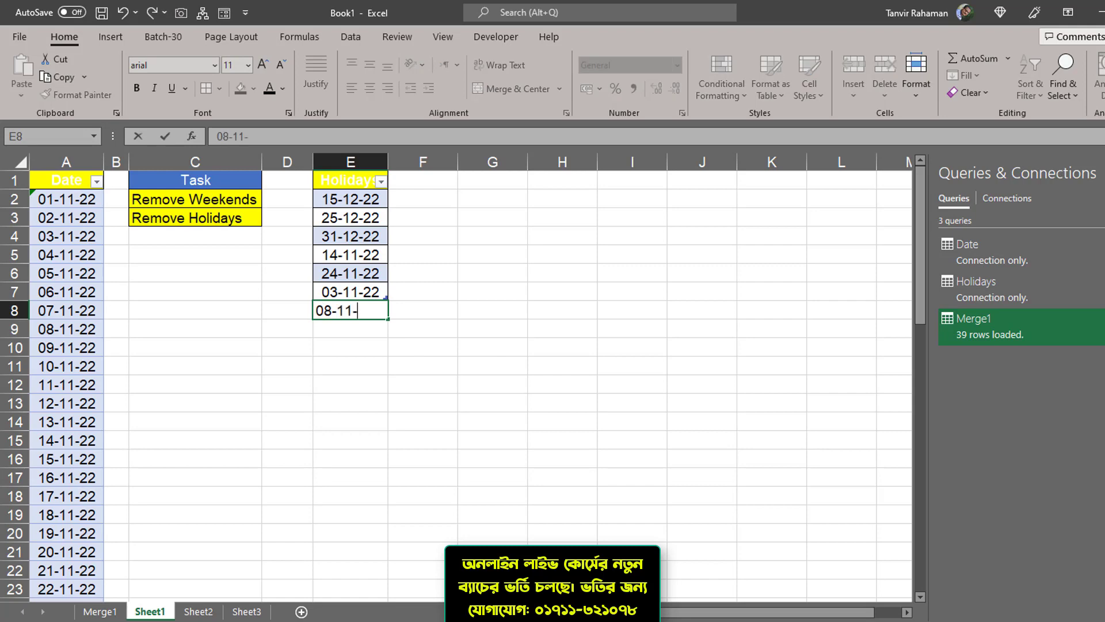
{"action": "left_click", "coordinate": [348, 347]}
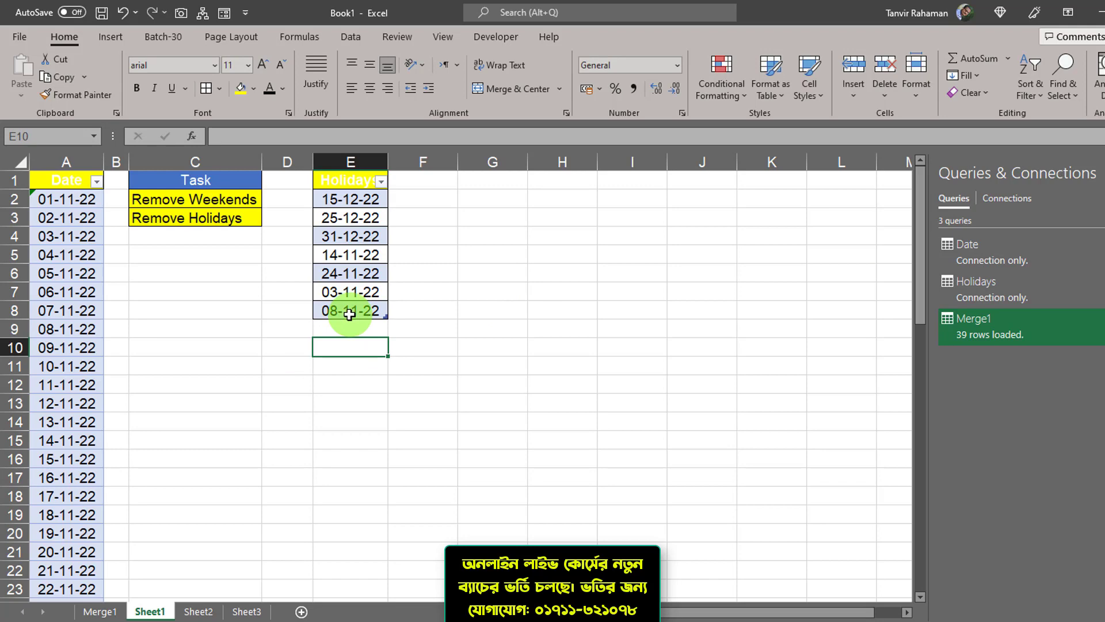
Refresh the Merge1 output table so it takes in the added holidays
{"action": "left_click", "coordinate": [100, 611]}
{"action": "left_click", "coordinate": [121, 347]}
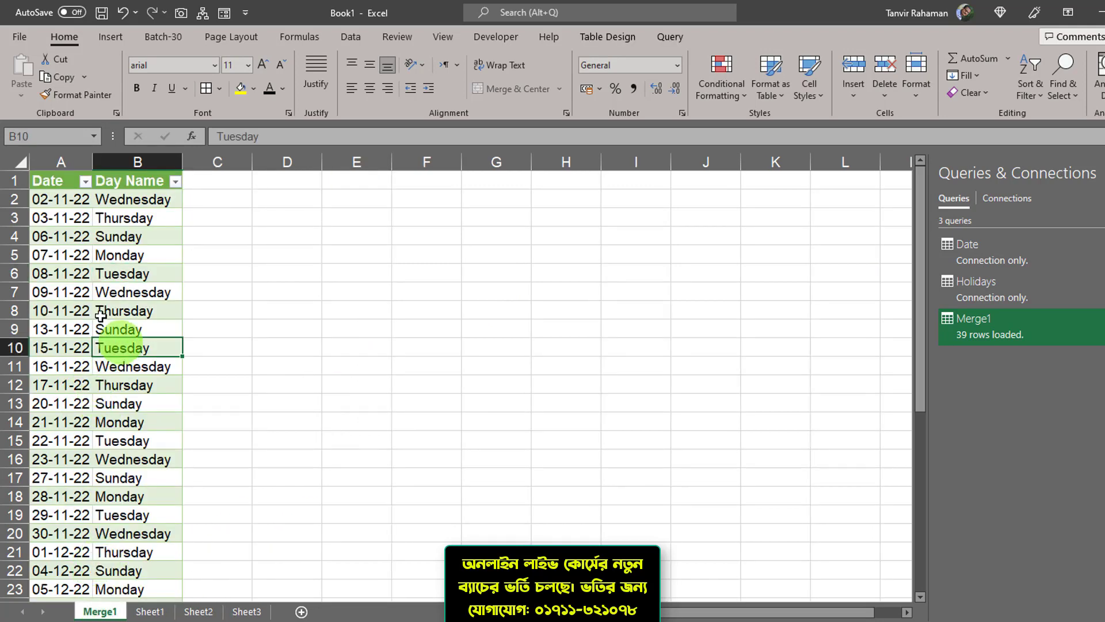
{"action": "left_click", "coordinate": [63, 219]}
{"action": "left_click", "coordinate": [63, 276]}
{"action": "left_click", "coordinate": [129, 317]}
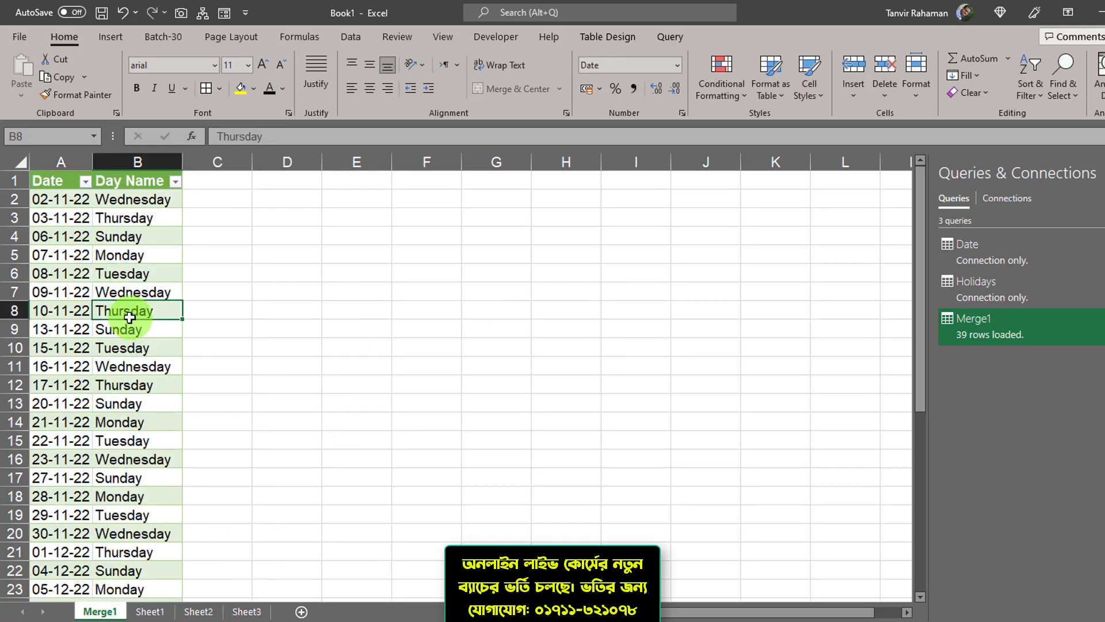
{"action": "right_click", "coordinate": [126, 311]}
{"action": "left_click", "coordinate": [151, 319]}
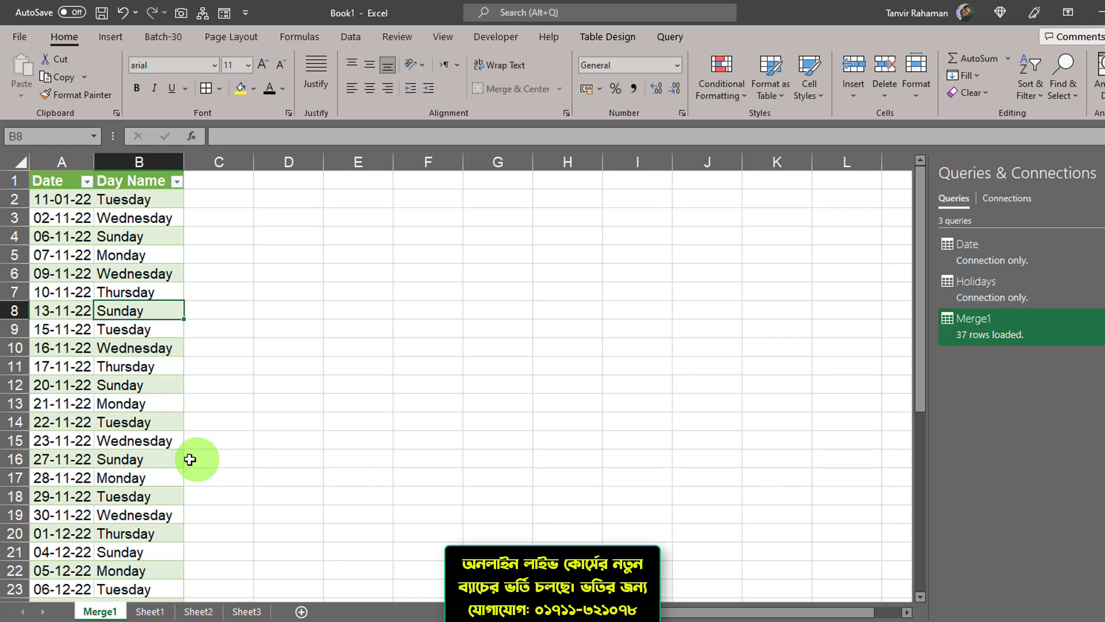
Compare the dates and holidays on Sheet1 with the refreshed Merge1 table, and close the Queries & Connections pane
{"action": "left_click", "coordinate": [151, 611]}
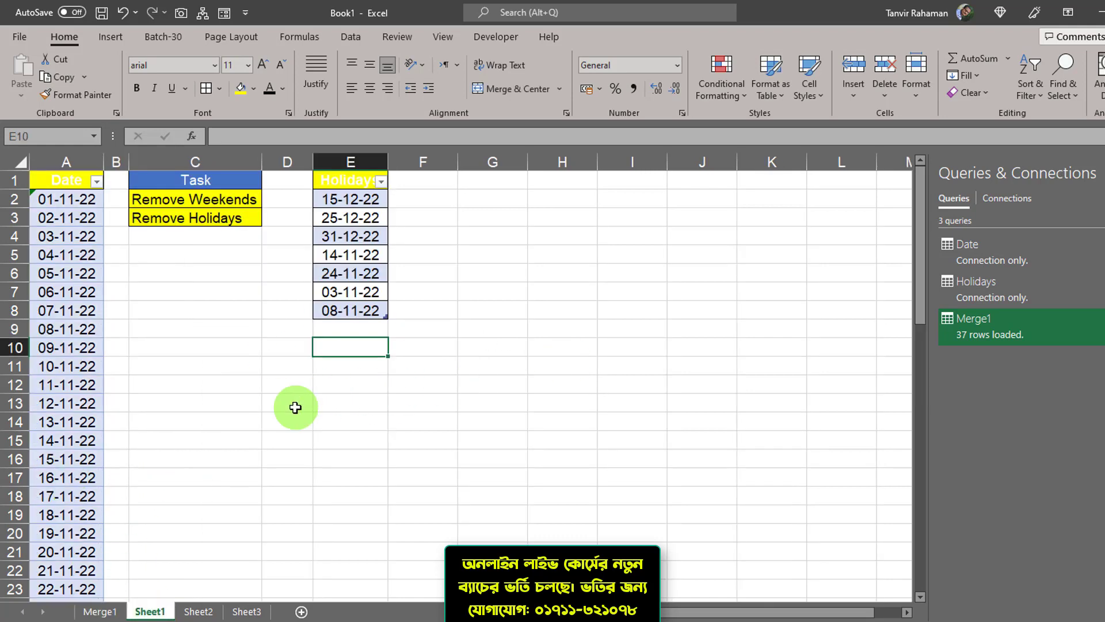
{"action": "left_click", "coordinate": [66, 236]}
{"action": "left_click_drag", "start_coordinate": [192, 296], "coordinate": [365, 363]}
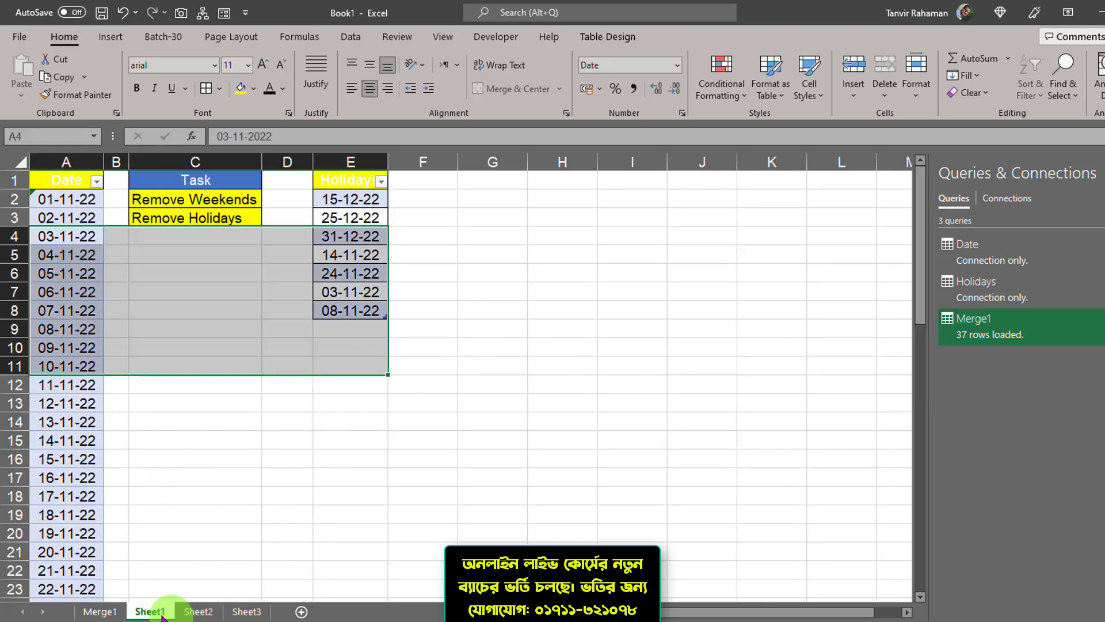
{"action": "left_click", "coordinate": [100, 611]}
{"action": "left_click_drag", "start_coordinate": [52, 366], "coordinate": [172, 447]}
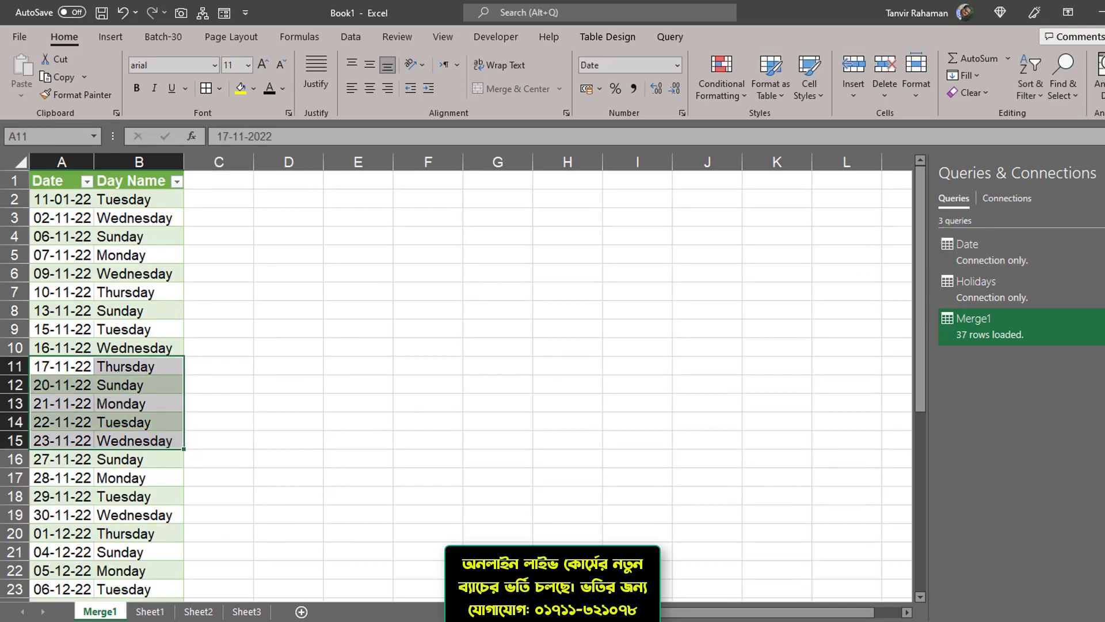
{"action": "left_click", "coordinate": [1104, 172]}
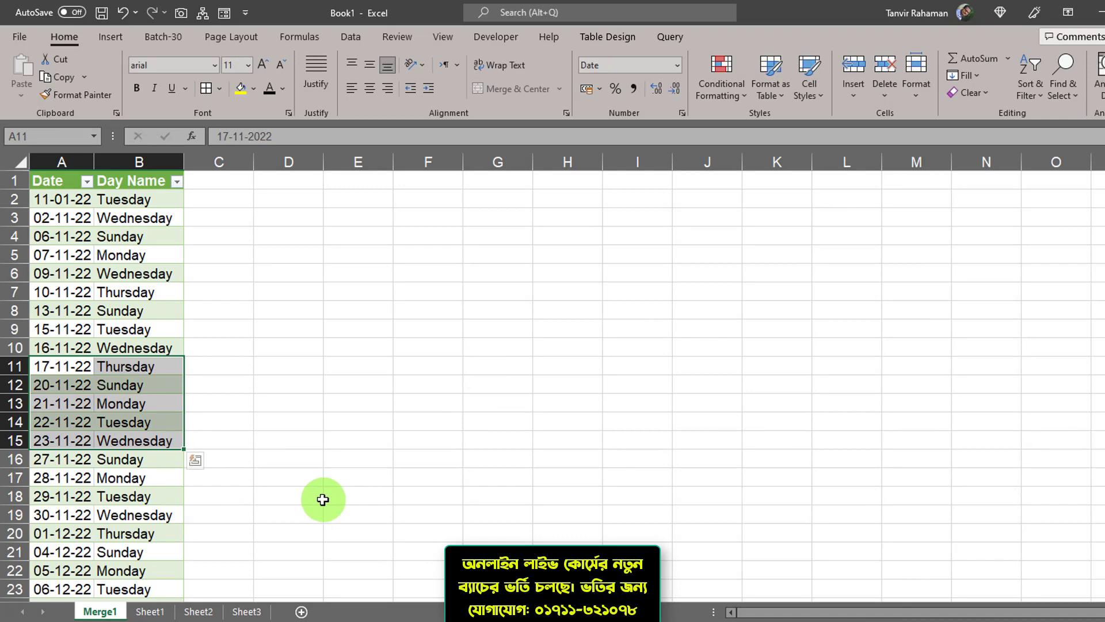